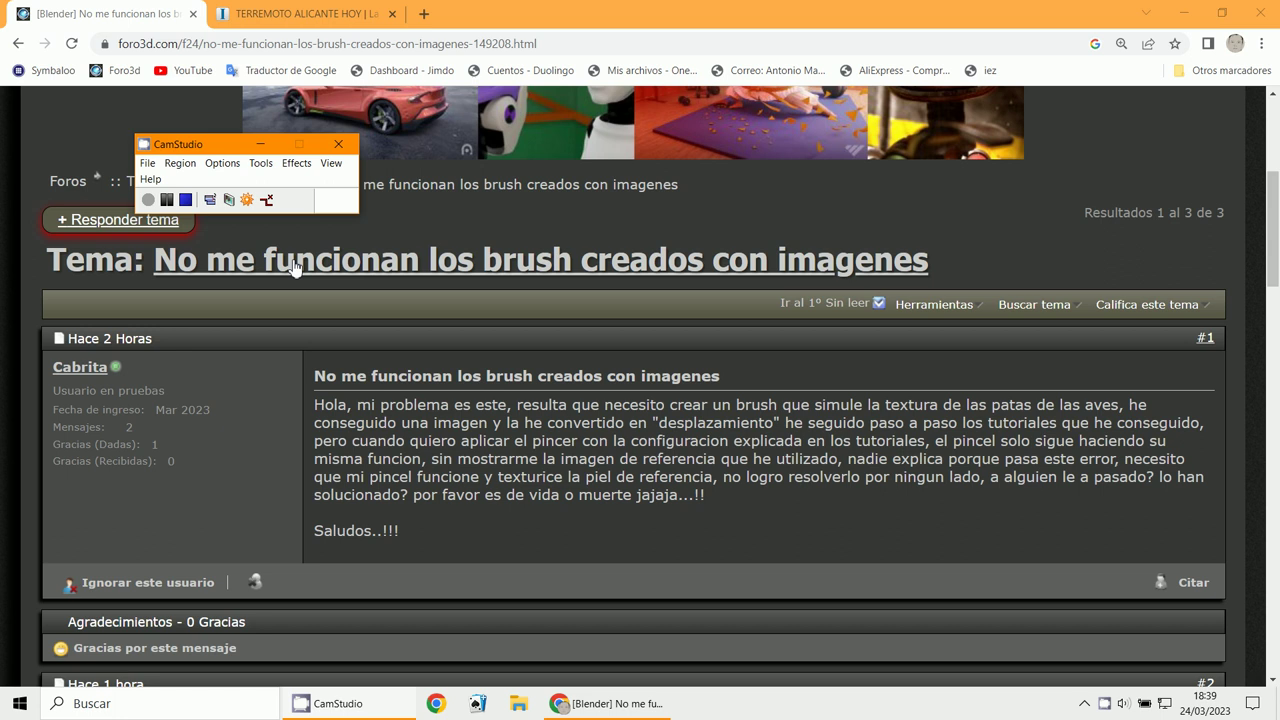
Minimize the Chrome forum thread and launch Blender 3.4, bringing its default cube scene forward.
{"action": "left_click", "coordinate": [1183, 12]}
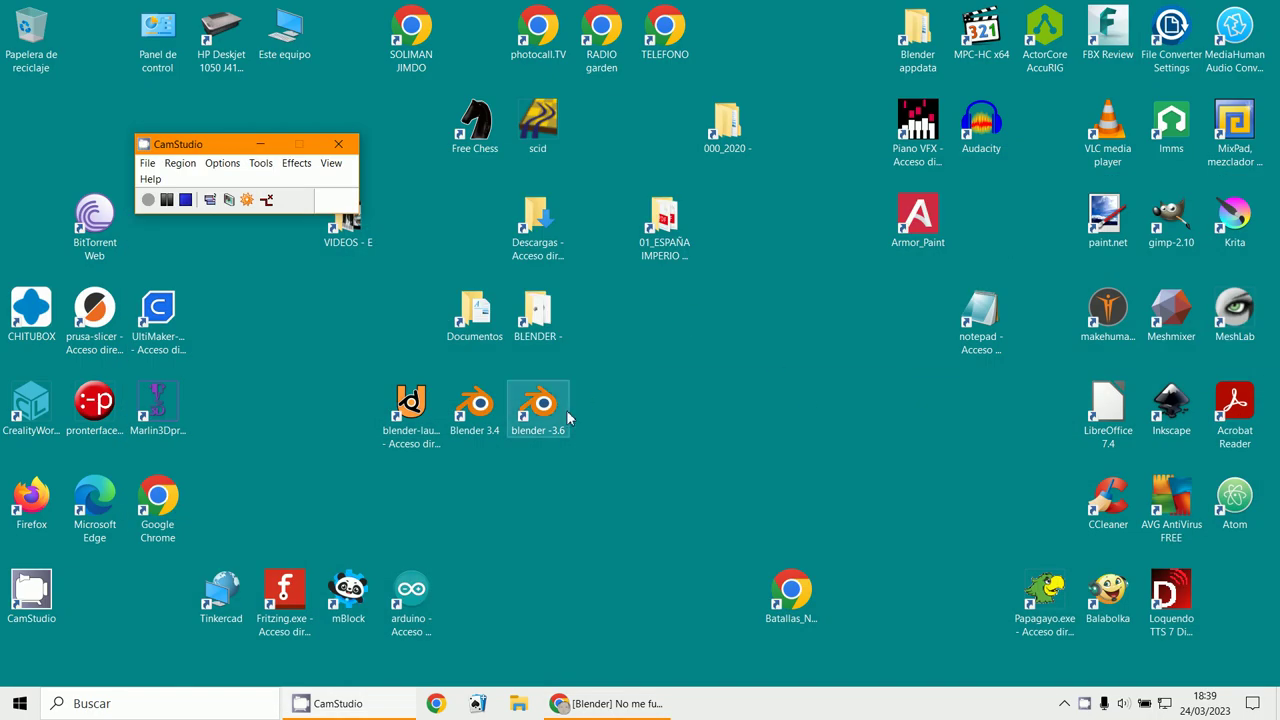
{"action": "double_click", "coordinate": [475, 405]}
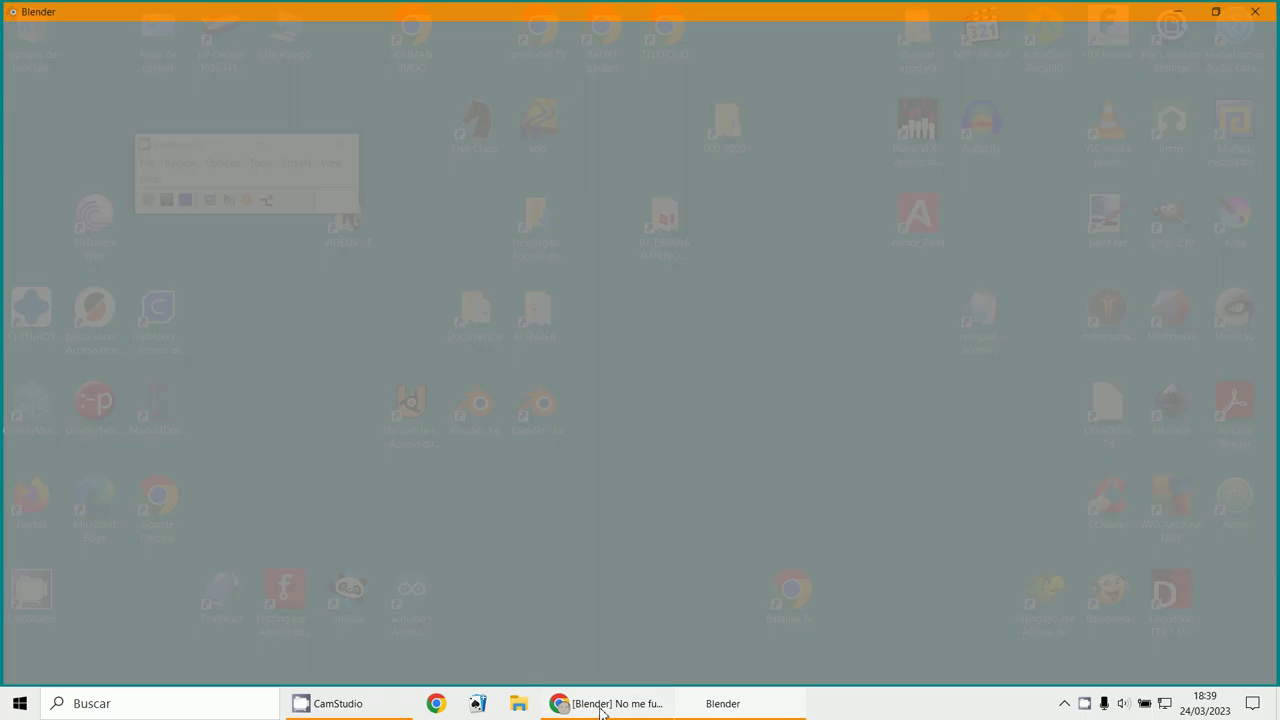
{"action": "left_click", "coordinate": [600, 704]}
{"action": "scroll", "coordinate": [493, 478], "scroll_direction": "down", "scroll_amount": 1}
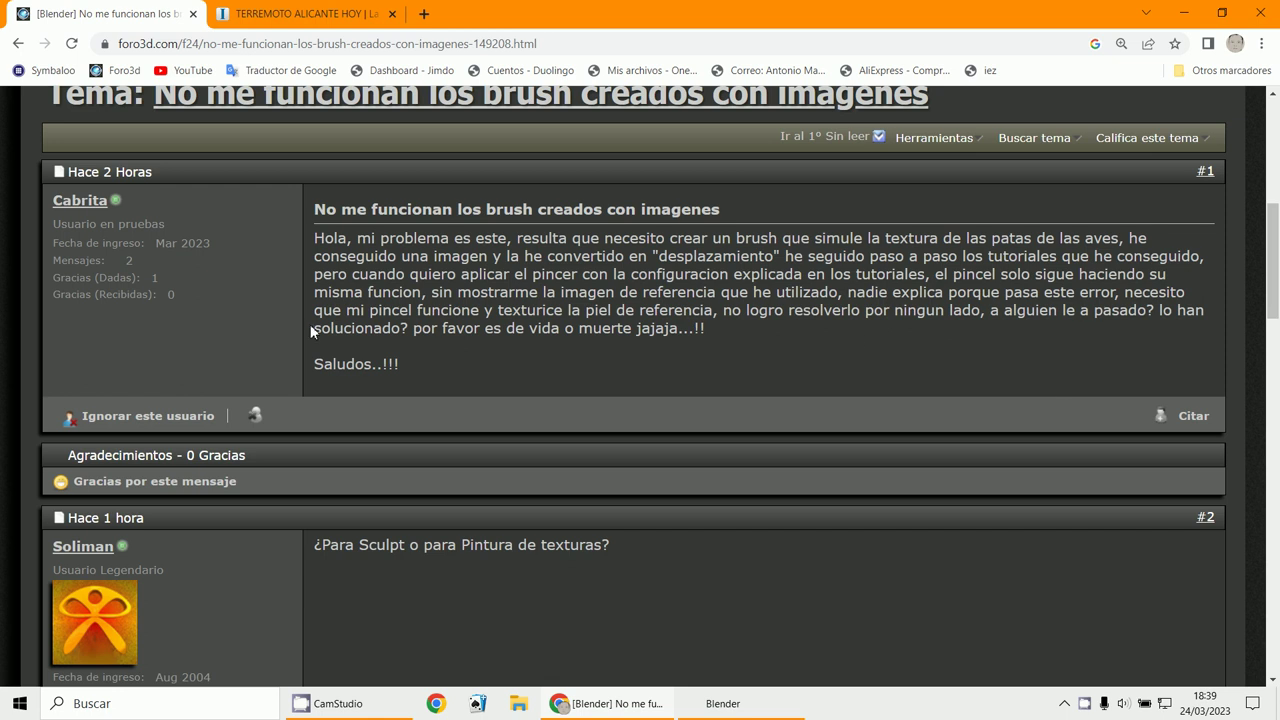
{"action": "left_click", "coordinate": [693, 710]}
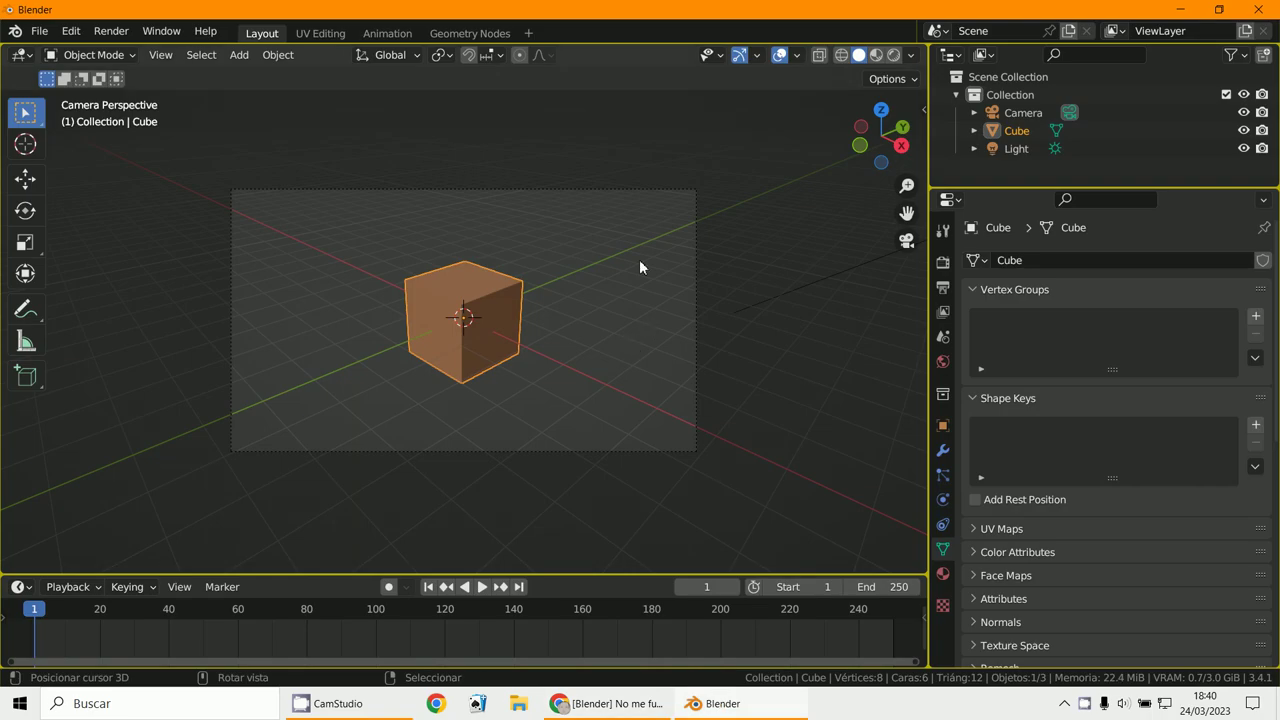
Show the viewport side panel and switch the cube into Sculpt Mode.
{"action": "key", "text": "n"}
{"action": "left_click", "coordinate": [84, 57]}
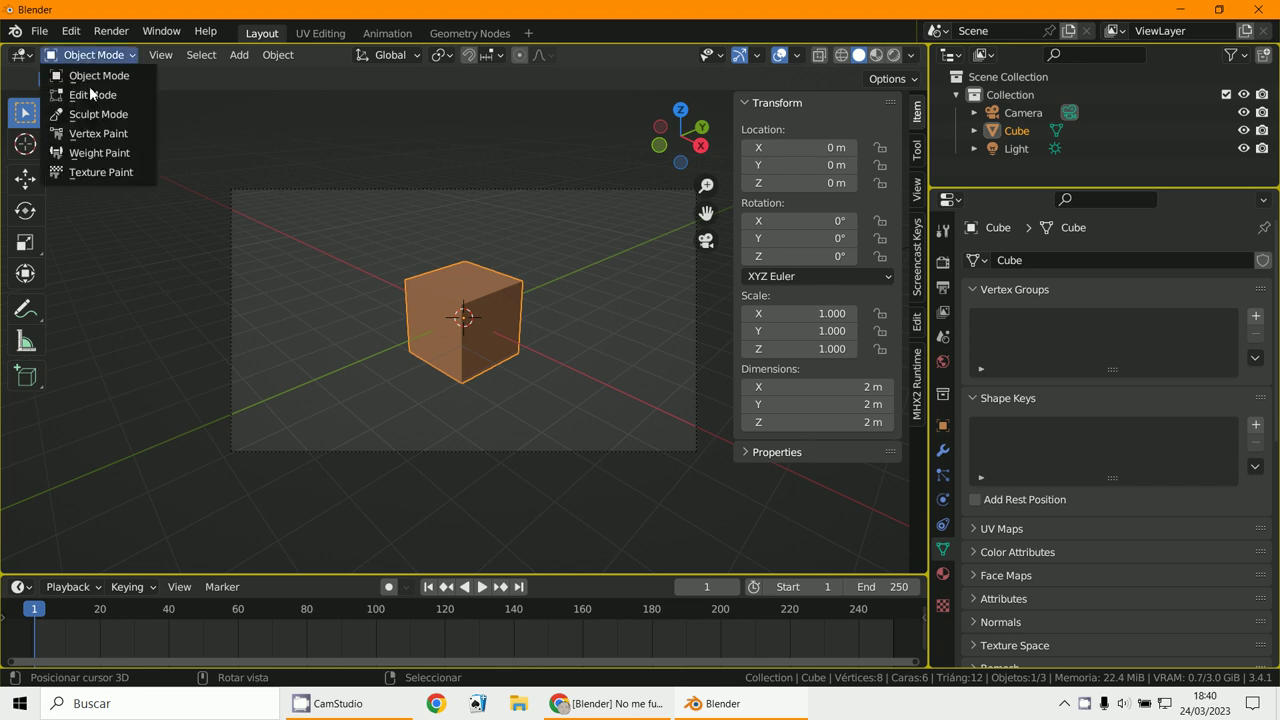
{"action": "left_click", "coordinate": [87, 116]}
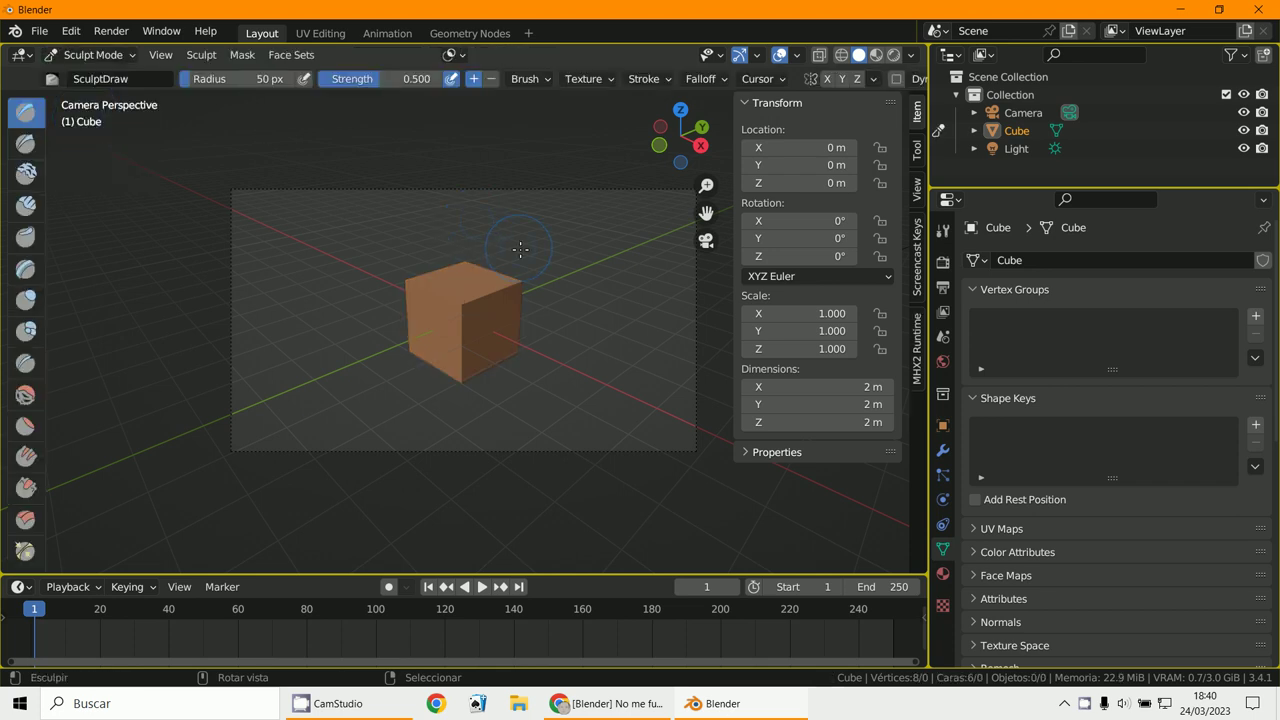
Expand the SculptDraw brush's Texture settings and show the brush Texture properties.
{"action": "left_click", "coordinate": [920, 152]}
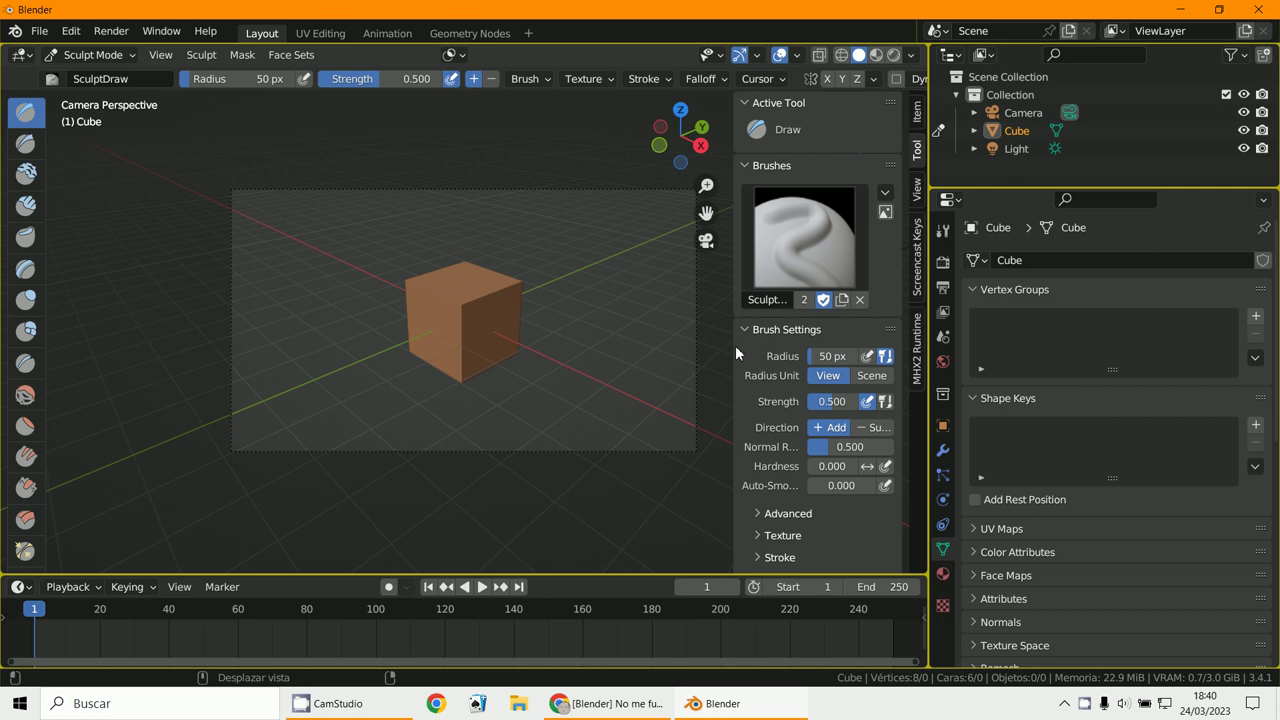
{"action": "left_click_drag", "start_coordinate": [734, 345], "coordinate": [594, 345]}
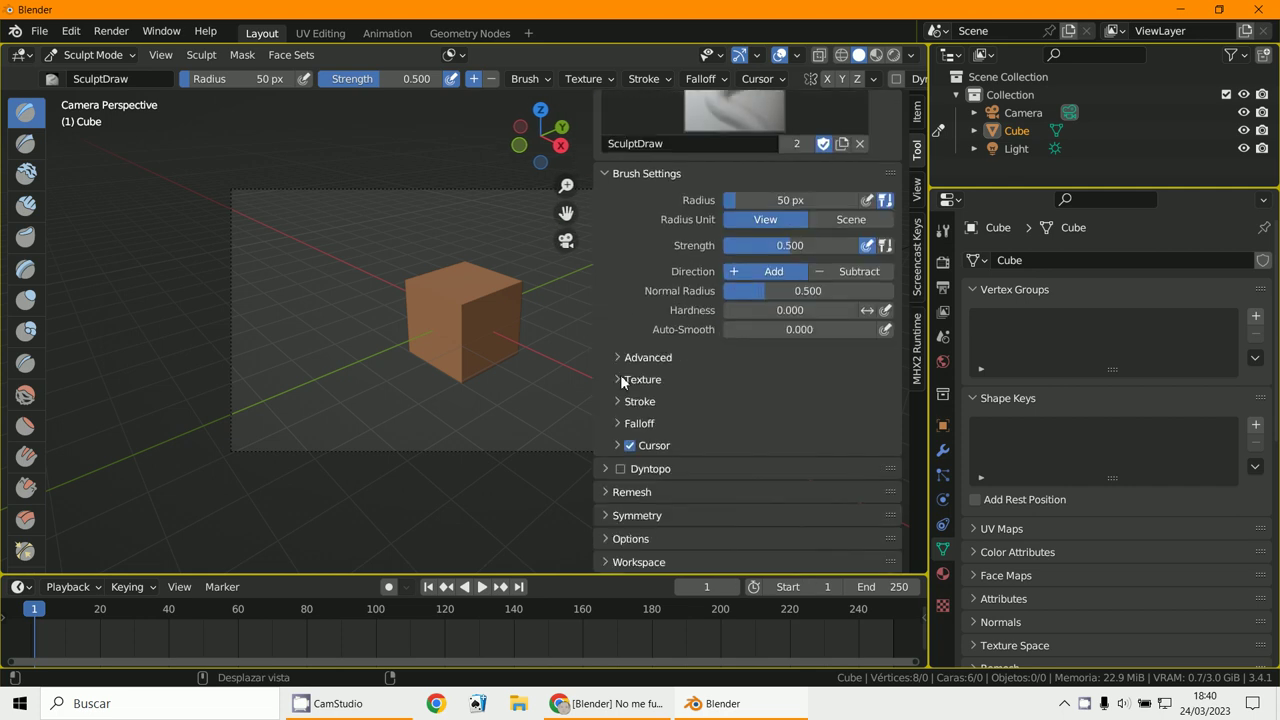
{"action": "left_click", "coordinate": [642, 383]}
{"action": "scroll", "coordinate": [680, 400], "scroll_direction": "down", "scroll_amount": 3}
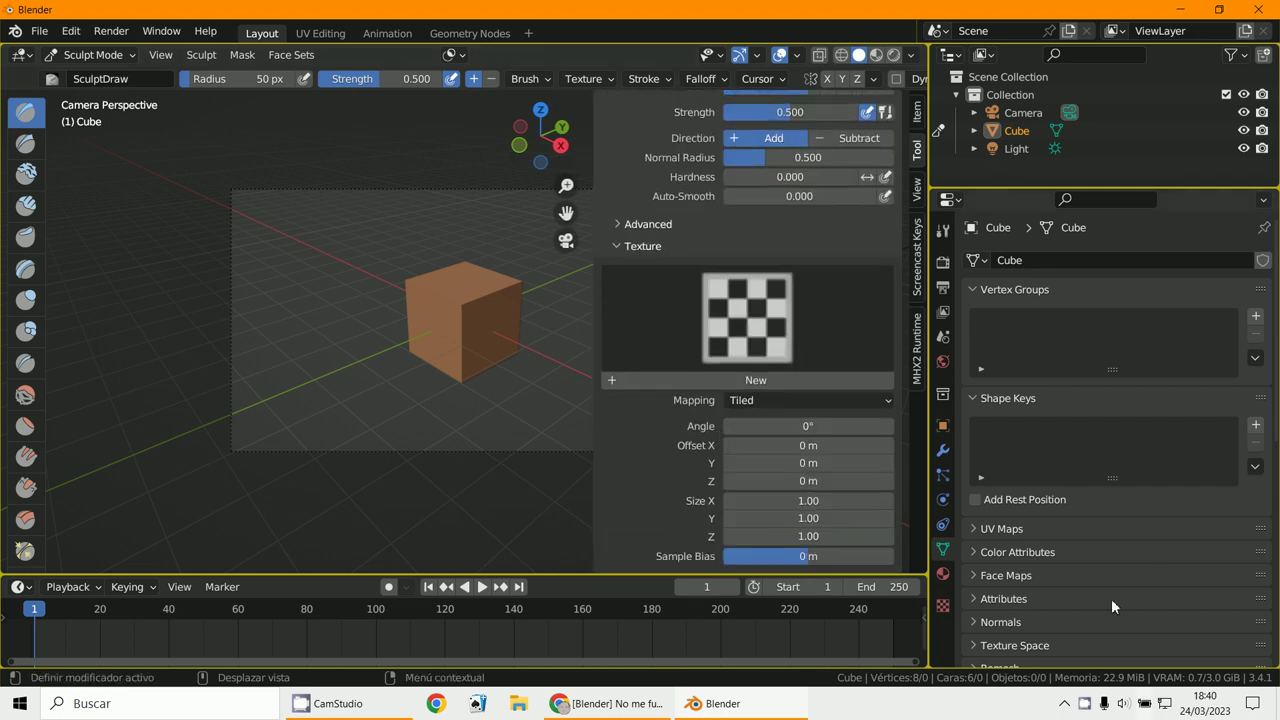
{"action": "left_click", "coordinate": [941, 607]}
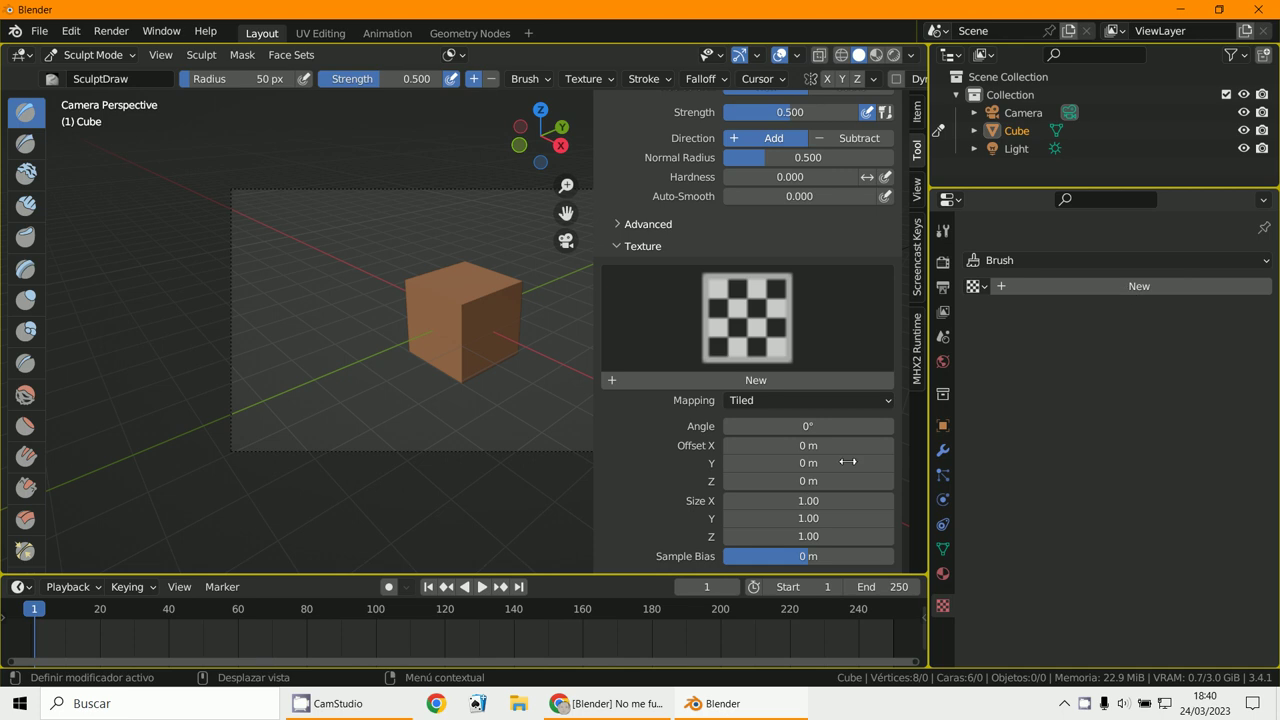
{"action": "scroll", "coordinate": [708, 531], "scroll_direction": "down", "scroll_amount": 3}
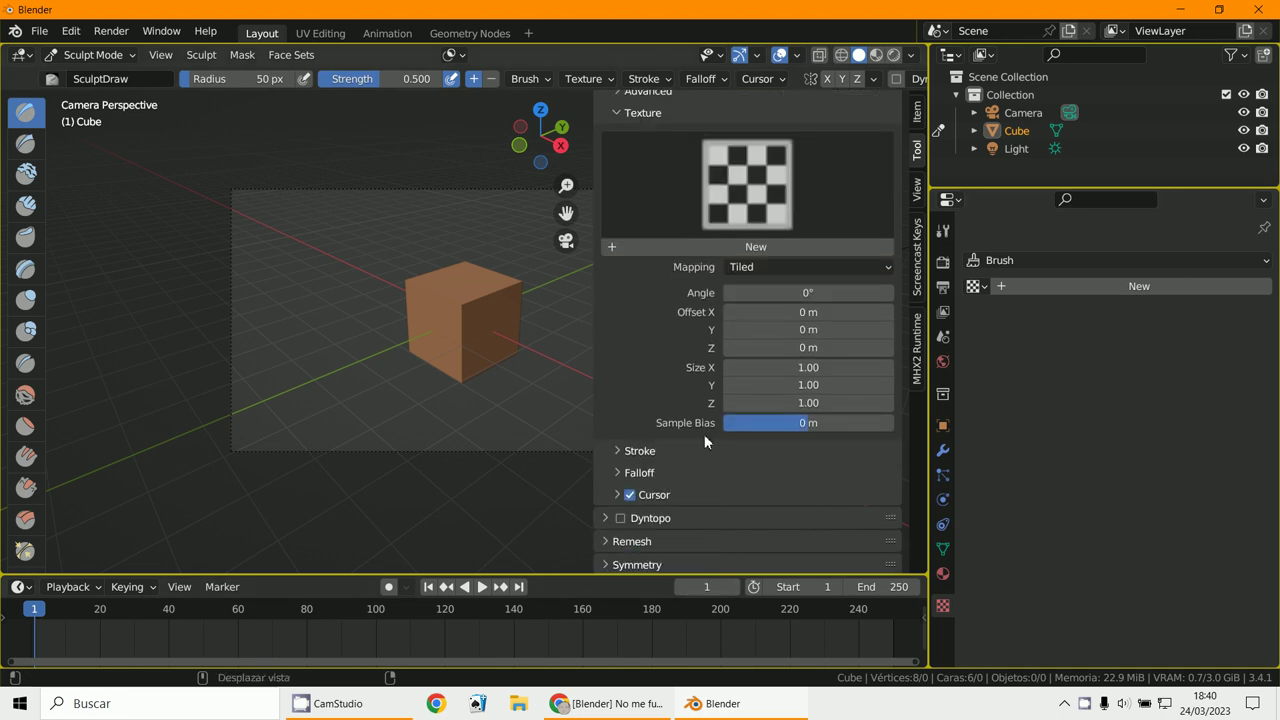
{"action": "scroll", "coordinate": [710, 432], "scroll_direction": "up", "scroll_amount": 2}
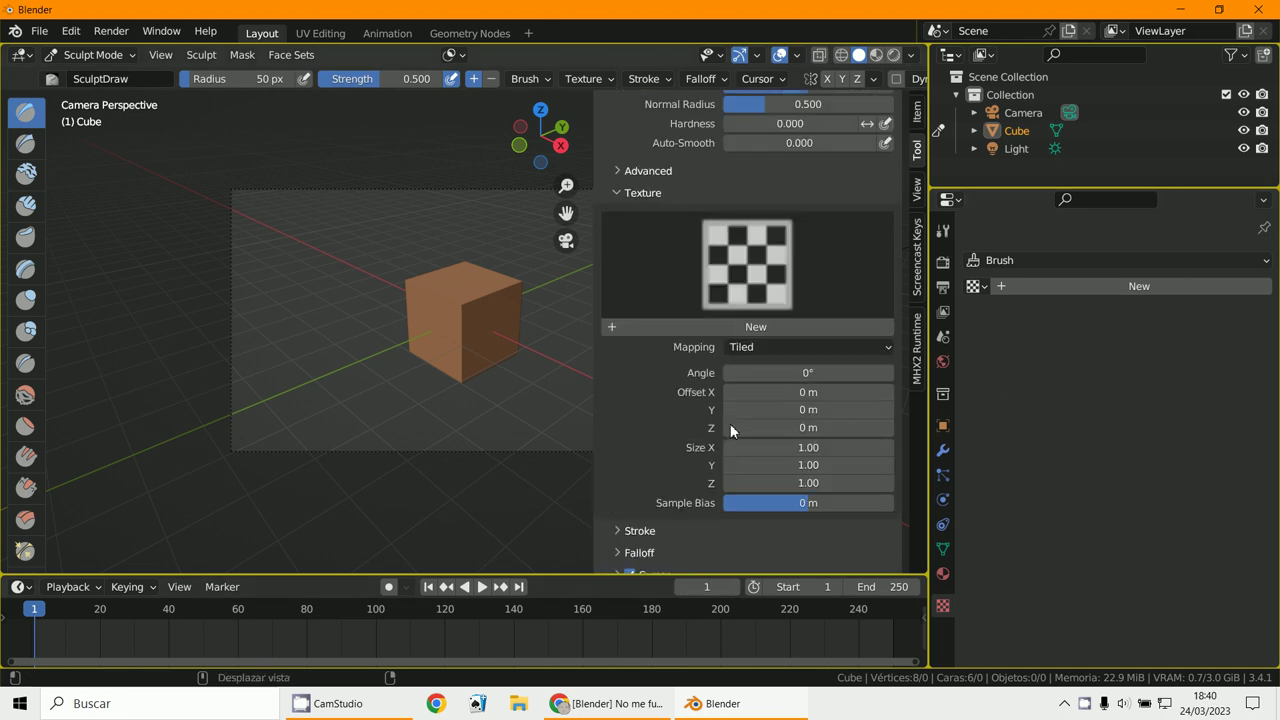
Create a new brush texture from 000_tablero.jpg in the 01_Blanco y Negro folder, then zoom in on the cube.
{"action": "left_click", "coordinate": [1066, 284]}
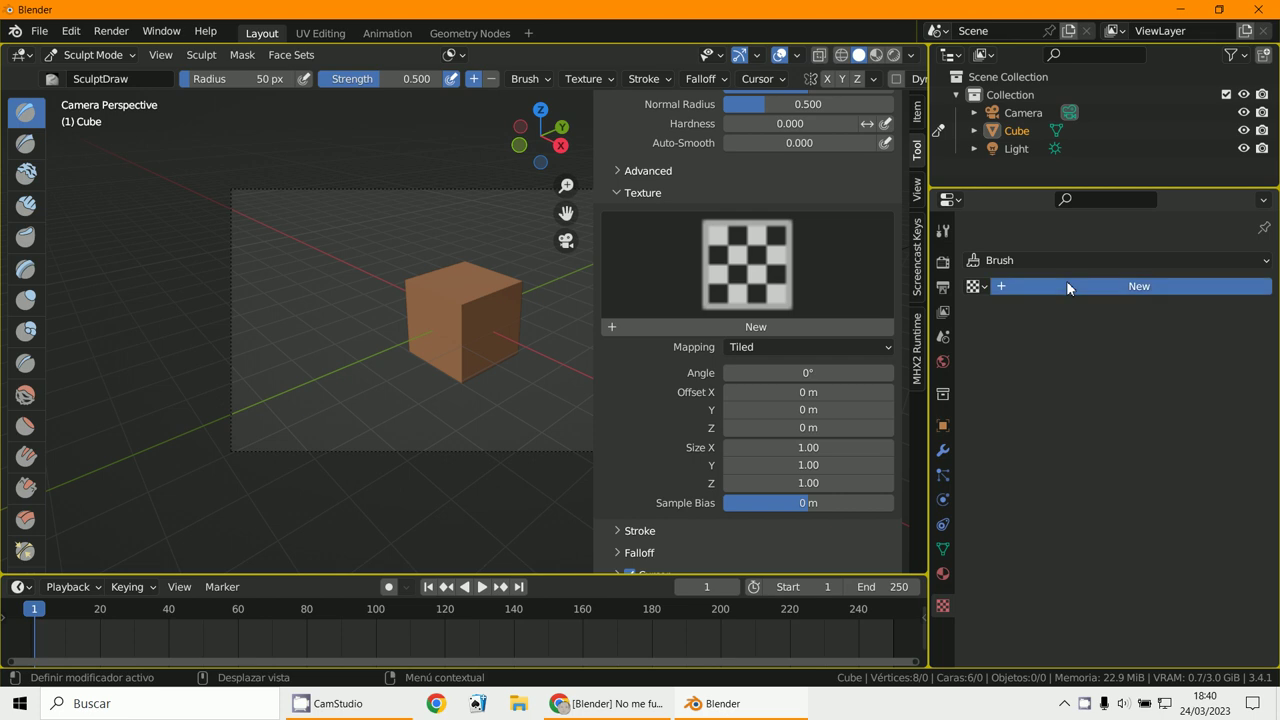
{"action": "left_click", "coordinate": [1214, 575]}
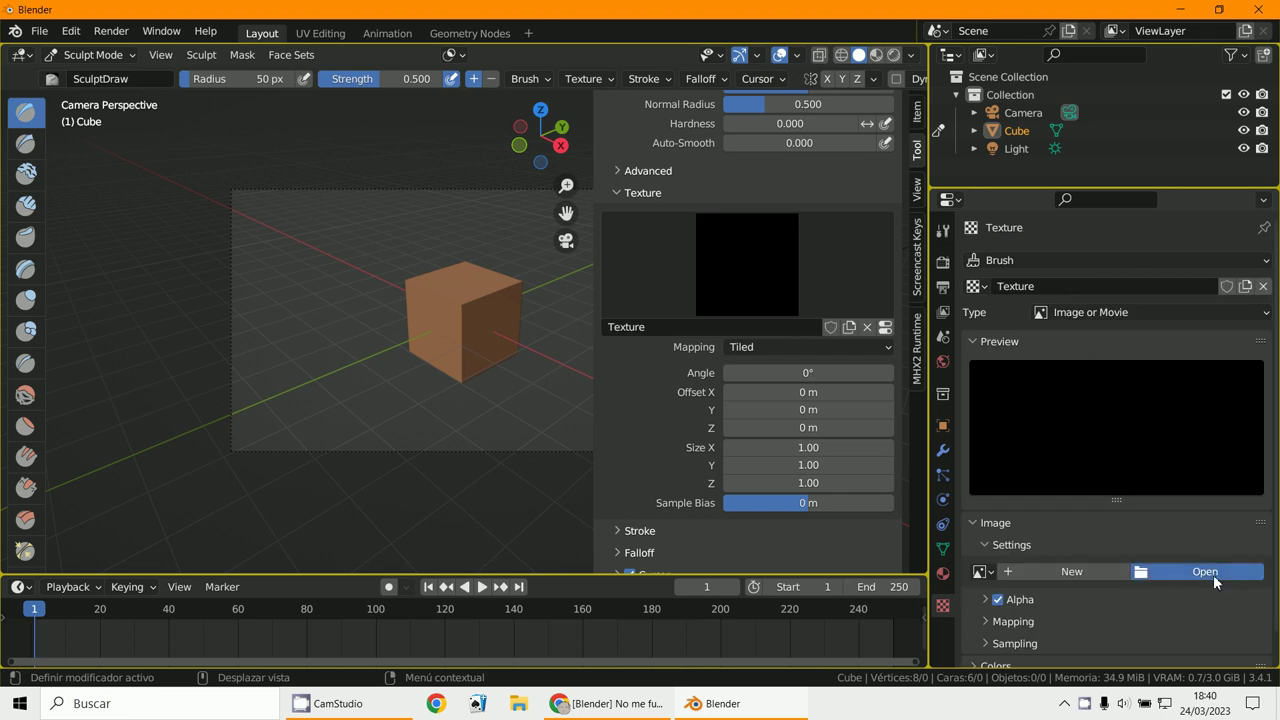
{"action": "left_click", "coordinate": [474, 240]}
{"action": "double_click", "coordinate": [472, 235]}
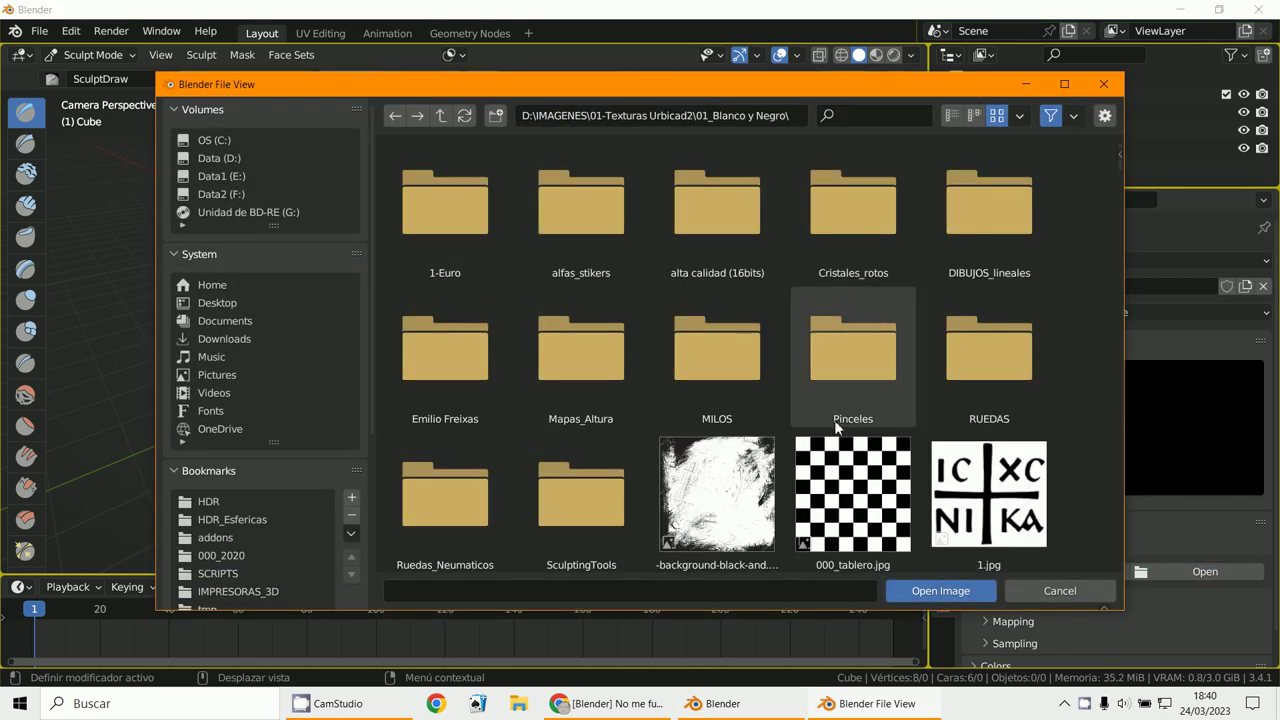
{"action": "double_click", "coordinate": [846, 460]}
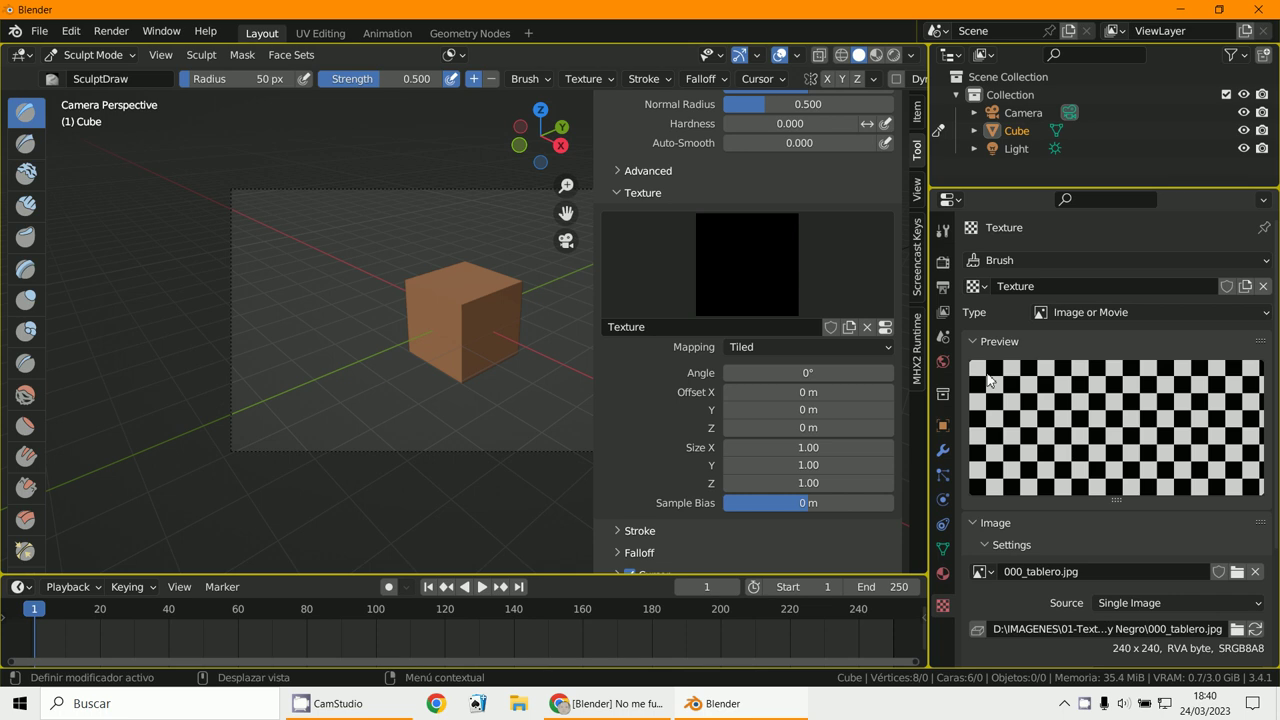
{"action": "scroll", "coordinate": [759, 272], "scroll_direction": "down", "scroll_amount": 1}
{"action": "scroll", "coordinate": [816, 287], "scroll_direction": "up", "scroll_amount": 1}
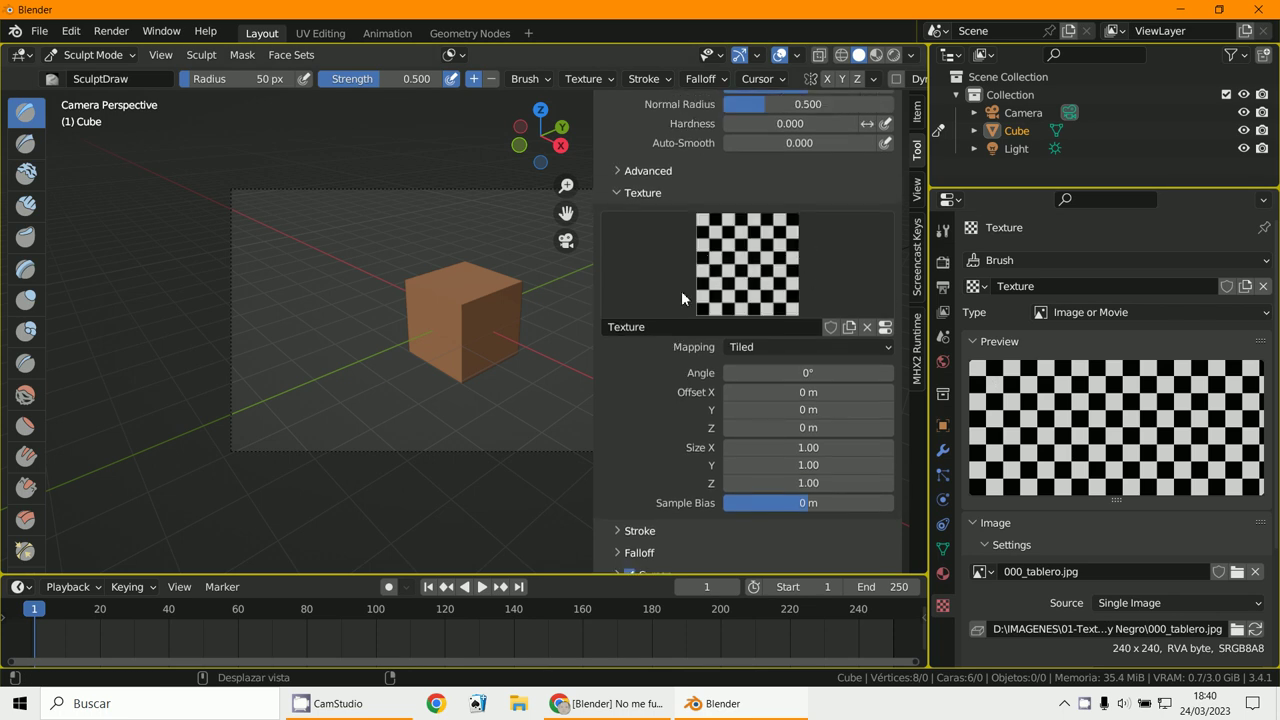
{"action": "scroll", "coordinate": [423, 371], "scroll_direction": "up", "scroll_amount": 1}
{"action": "scroll", "coordinate": [423, 371], "scroll_direction": "up", "scroll_amount": 2}
{"action": "scroll", "coordinate": [423, 371], "scroll_direction": "up", "scroll_amount": 2}
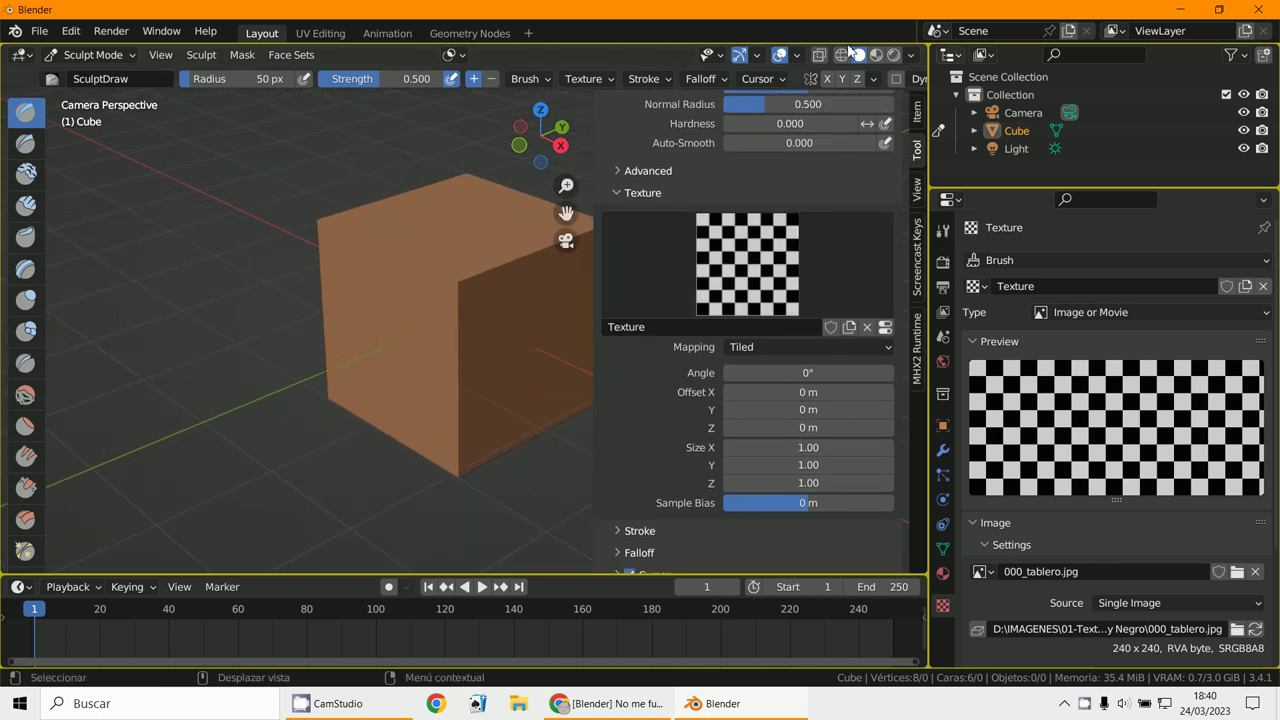
Enable Dyntopo on the cube, accepting the vertex data warning, with a 4 px detail size.
{"action": "left_click_drag", "start_coordinate": [928, 130], "coordinate": [1155, 110]}
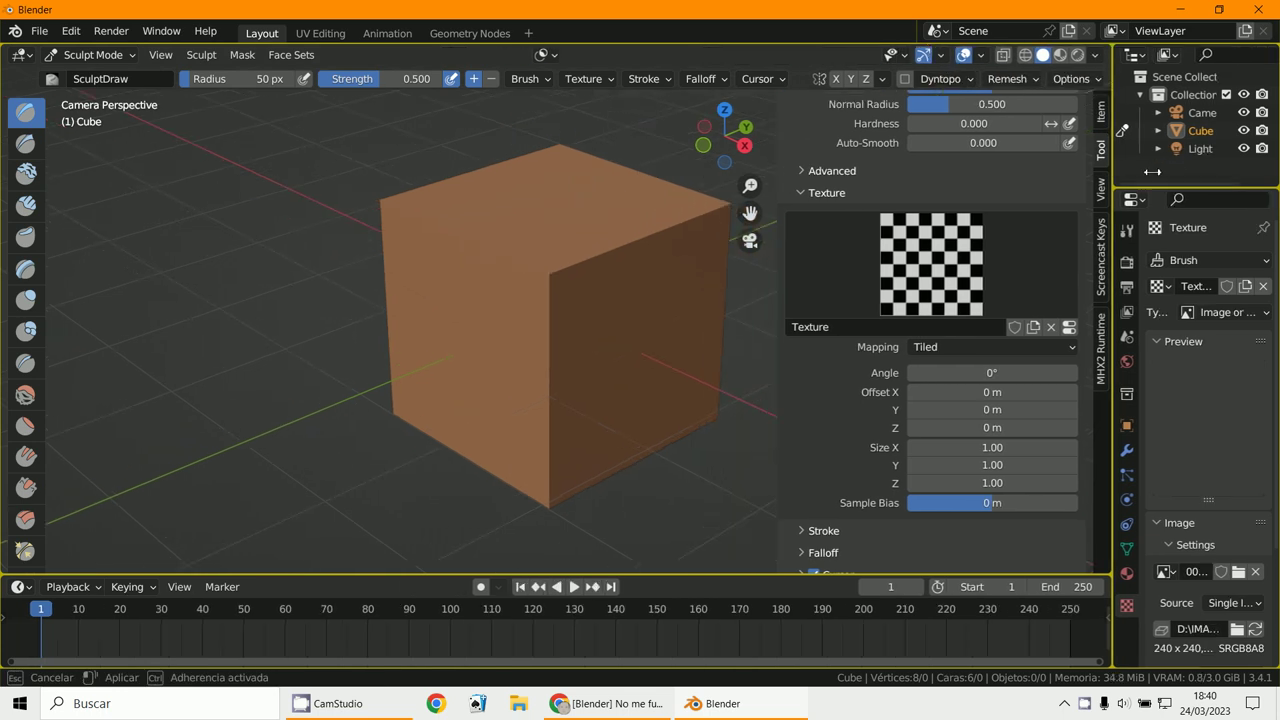
{"action": "left_click", "coordinate": [947, 78]}
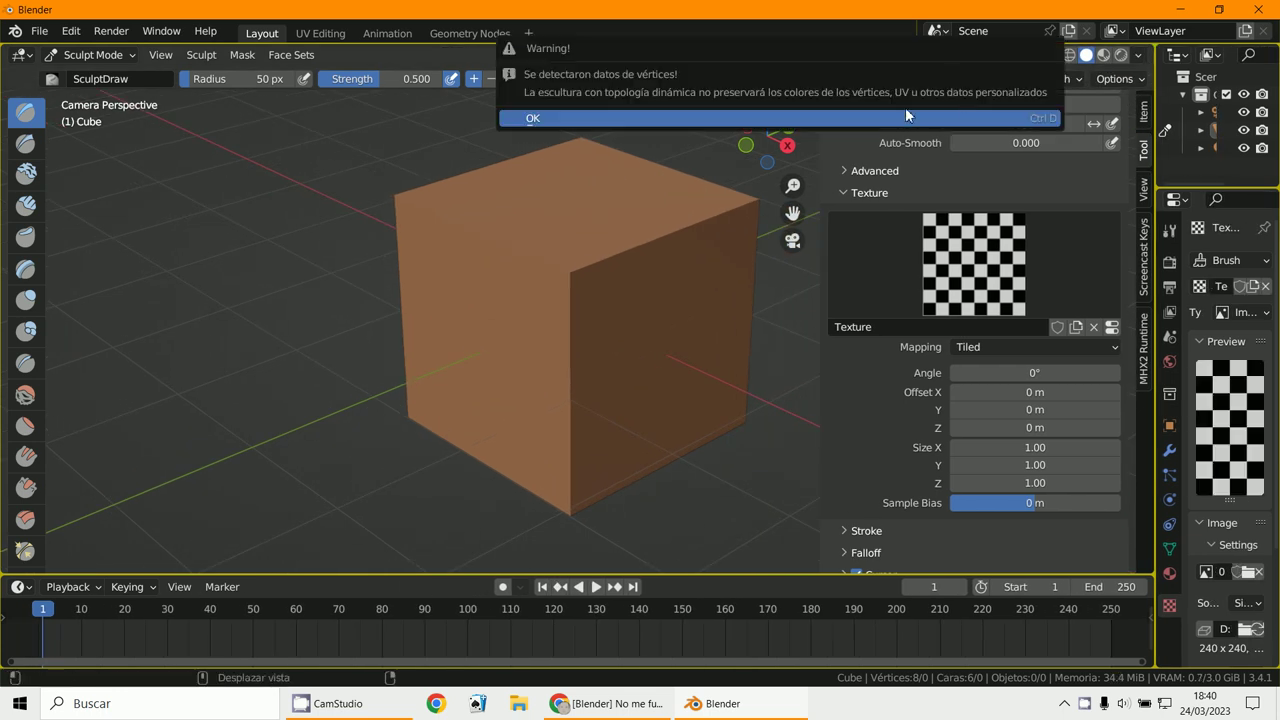
{"action": "left_click", "coordinate": [905, 117]}
{"action": "left_click", "coordinate": [988, 79]}
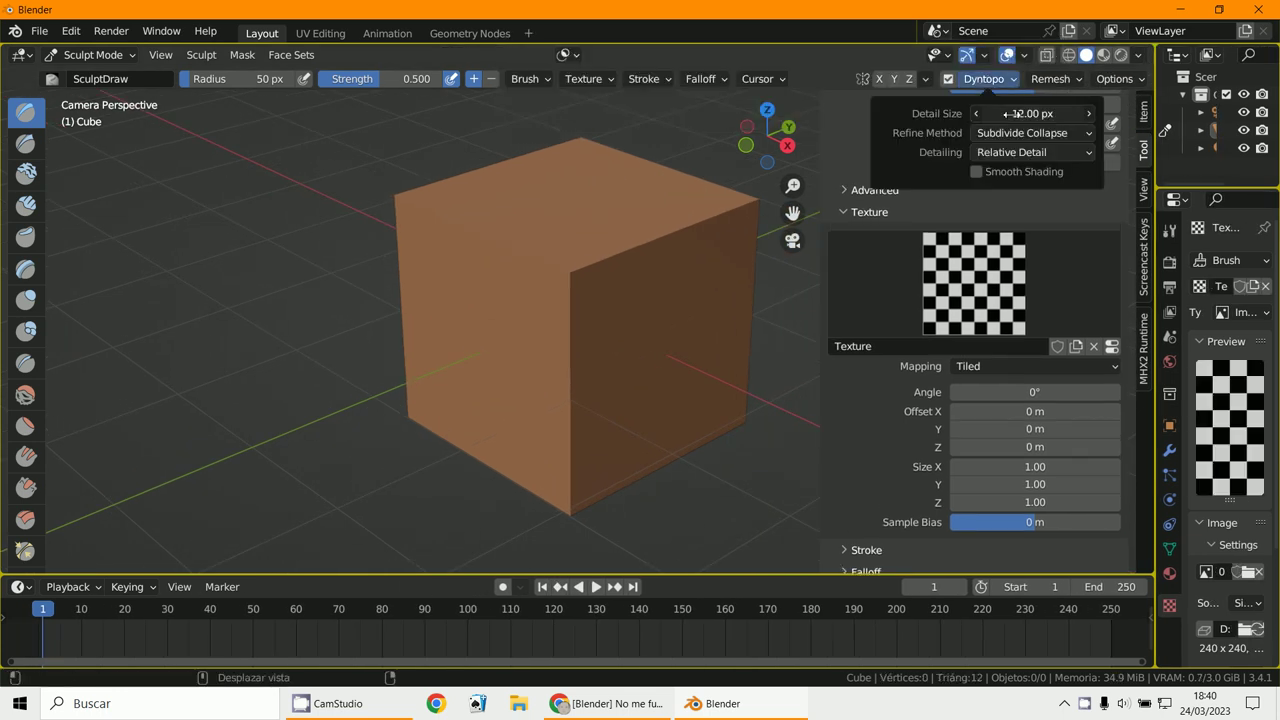
{"action": "key", "text": "Return"}
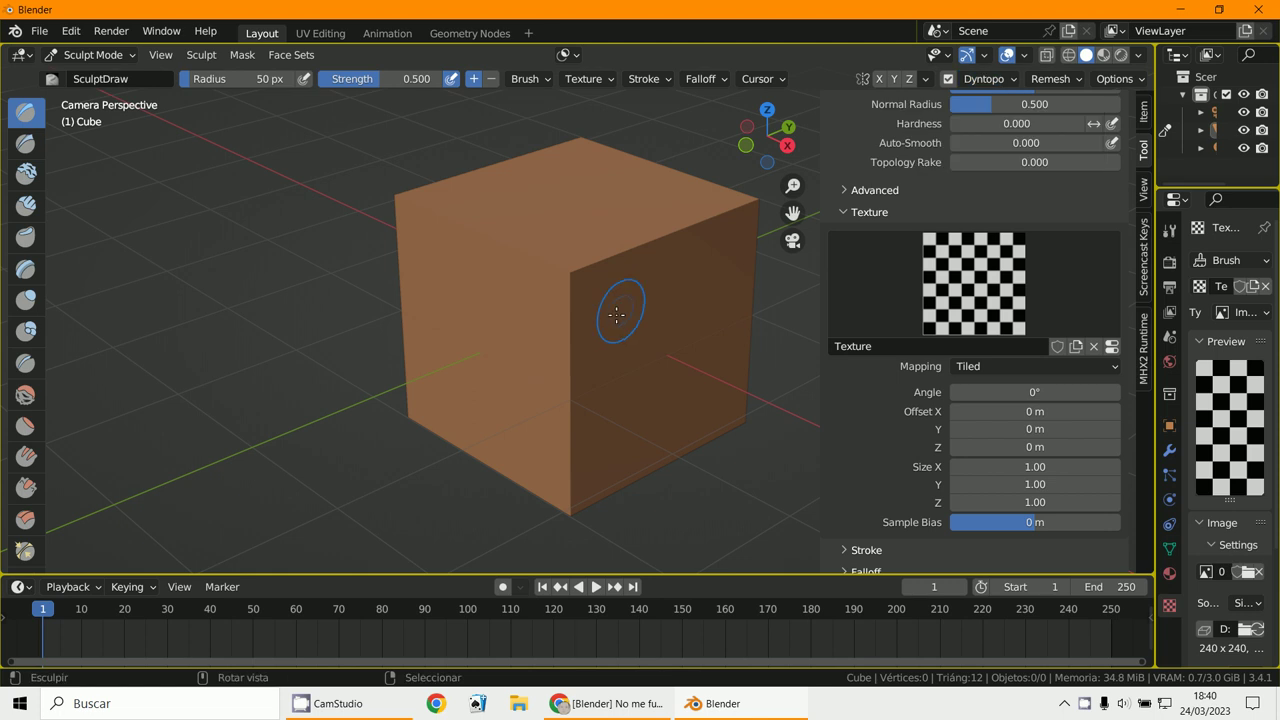
{"action": "scroll", "coordinate": [604, 315], "scroll_direction": "up", "scroll_amount": 2}
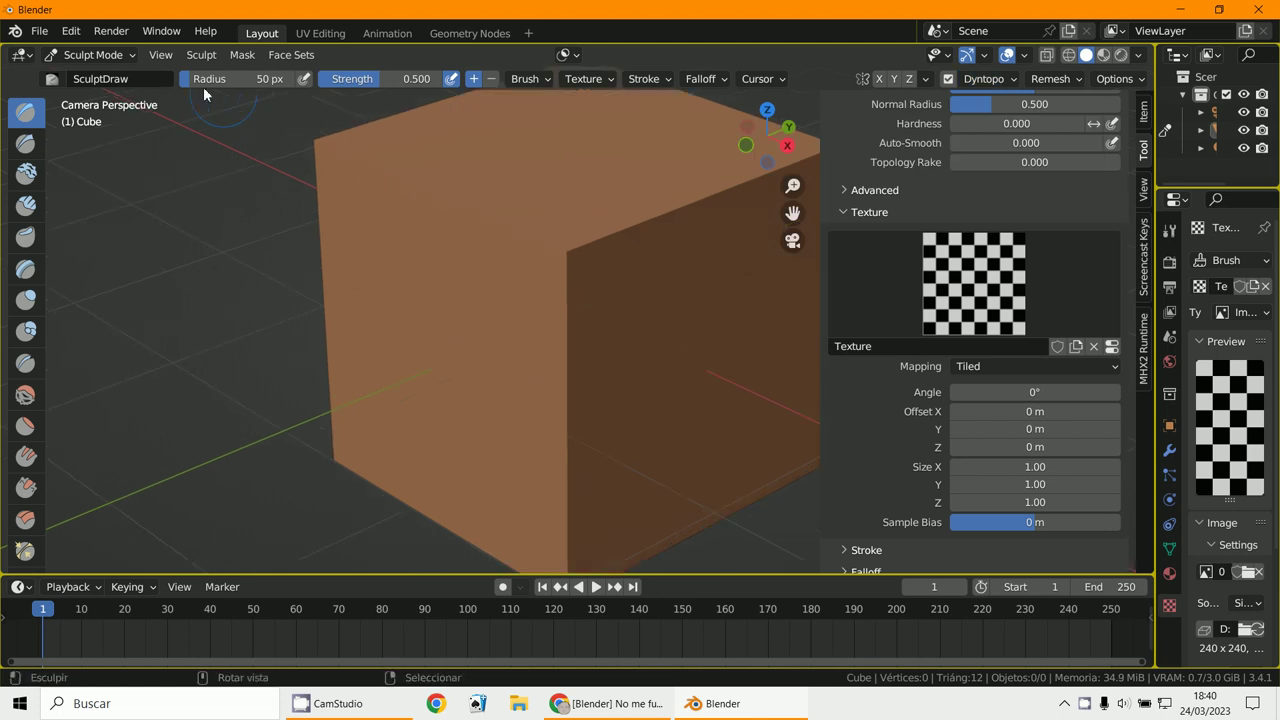
Reduce the brush radius to 96 px and sculpt checker bumps over the left, right and top faces.
{"action": "left_click_drag", "start_coordinate": [222, 84], "coordinate": [195, 86]}
{"action": "left_click_drag", "start_coordinate": [616, 266], "coordinate": [630, 562]}
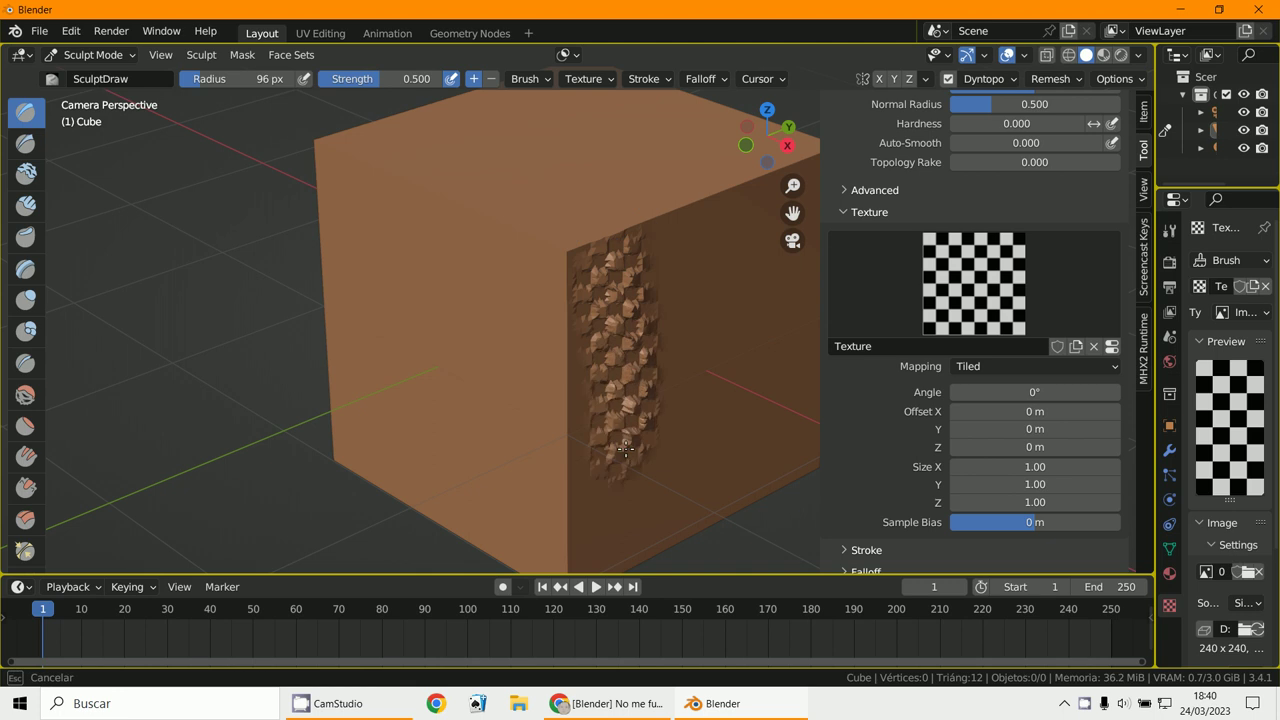
{"action": "left_click_drag", "start_coordinate": [528, 283], "coordinate": [532, 550]}
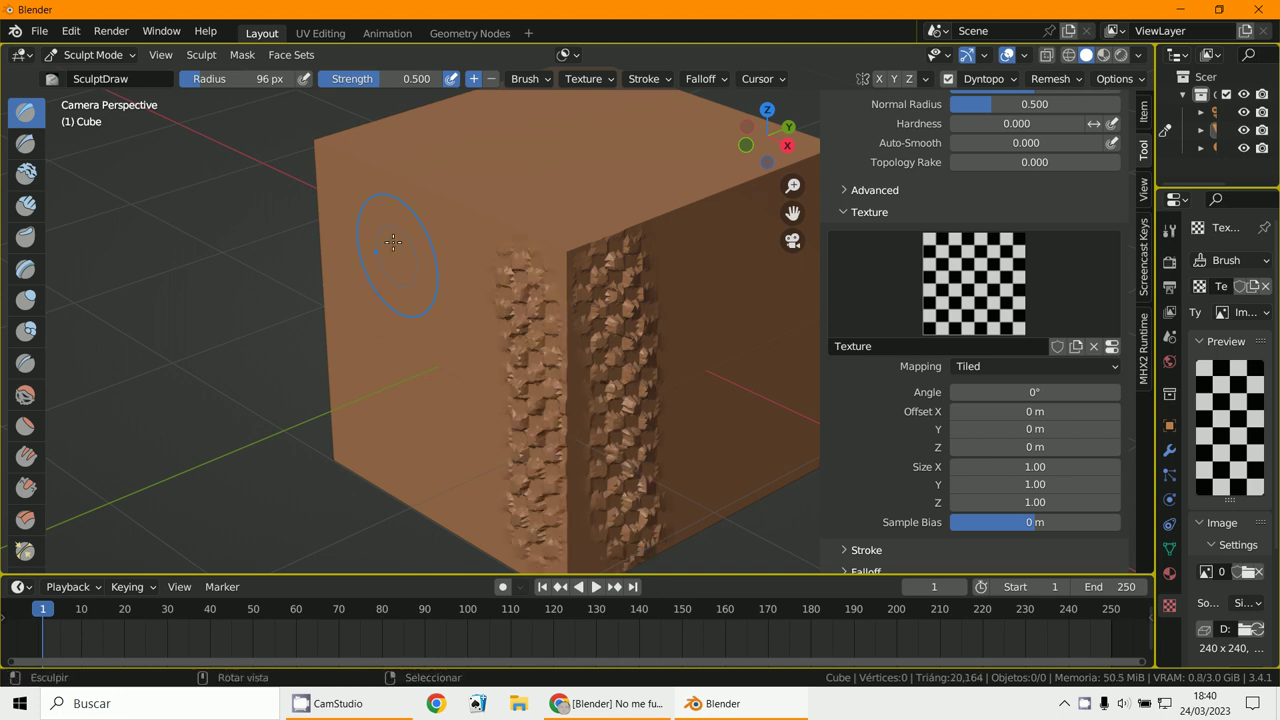
{"action": "mouse_move", "coordinate": [410, 205]}
{"action": "left_mouse_down"}
{"action": "mouse_move", "coordinate": [487, 412]}
{"action": "mouse_move", "coordinate": [392, 193]}
{"action": "left_mouse_up"}
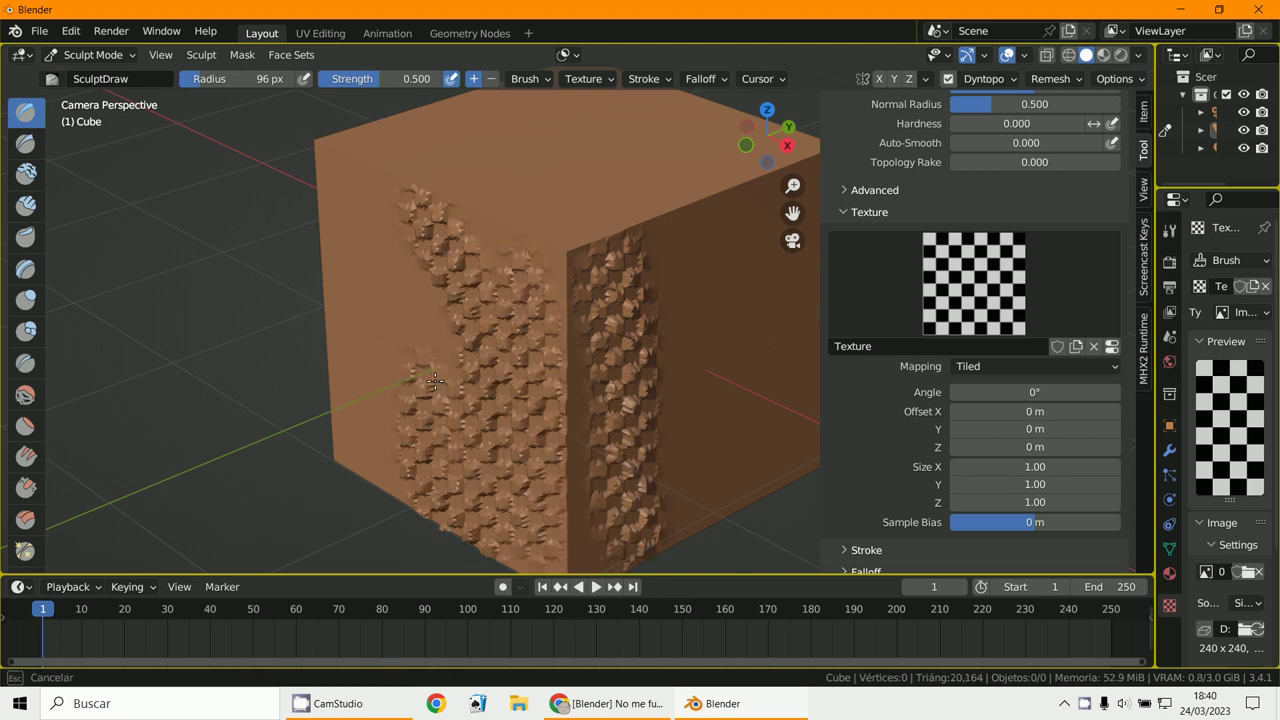
{"action": "left_click_drag", "start_coordinate": [328, 164], "coordinate": [390, 242]}
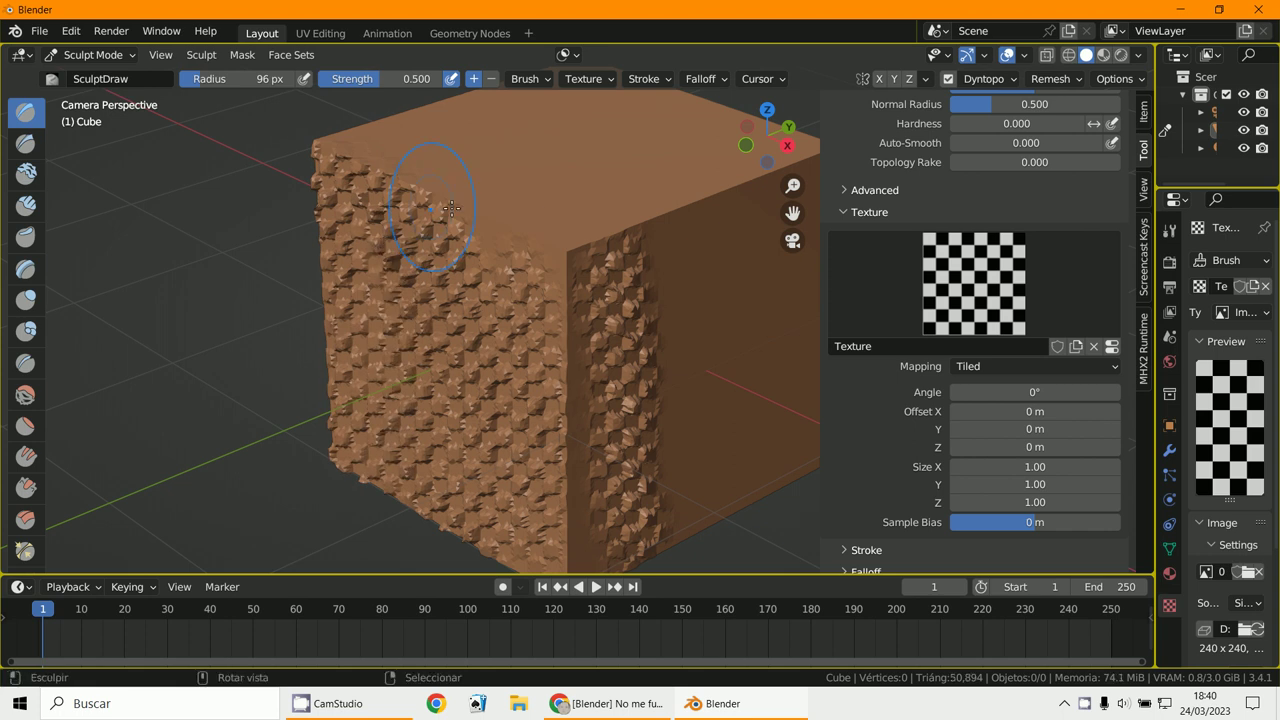
{"action": "mouse_move", "coordinate": [515, 228]}
{"action": "left_mouse_down"}
{"action": "mouse_move", "coordinate": [735, 171]}
{"action": "mouse_move", "coordinate": [762, 248]}
{"action": "left_mouse_up"}
Add more checker-textured bump strips to the cube's right face.
{"action": "scroll", "coordinate": [762, 248], "scroll_direction": "down", "scroll_amount": 3}
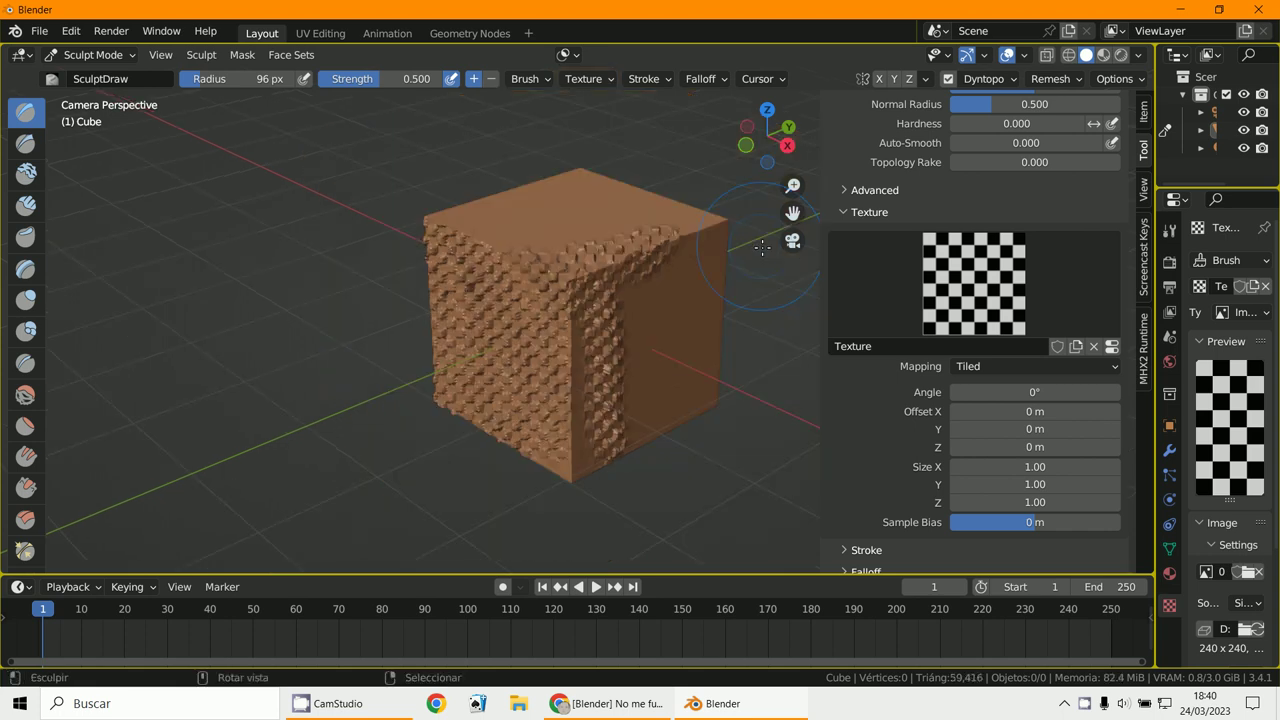
{"action": "scroll", "coordinate": [711, 284], "scroll_direction": "down", "scroll_amount": 2}
{"action": "left_click_drag", "start_coordinate": [640, 305], "coordinate": [650, 400]}
{"action": "scroll", "coordinate": [650, 400], "scroll_direction": "up", "scroll_amount": 3}
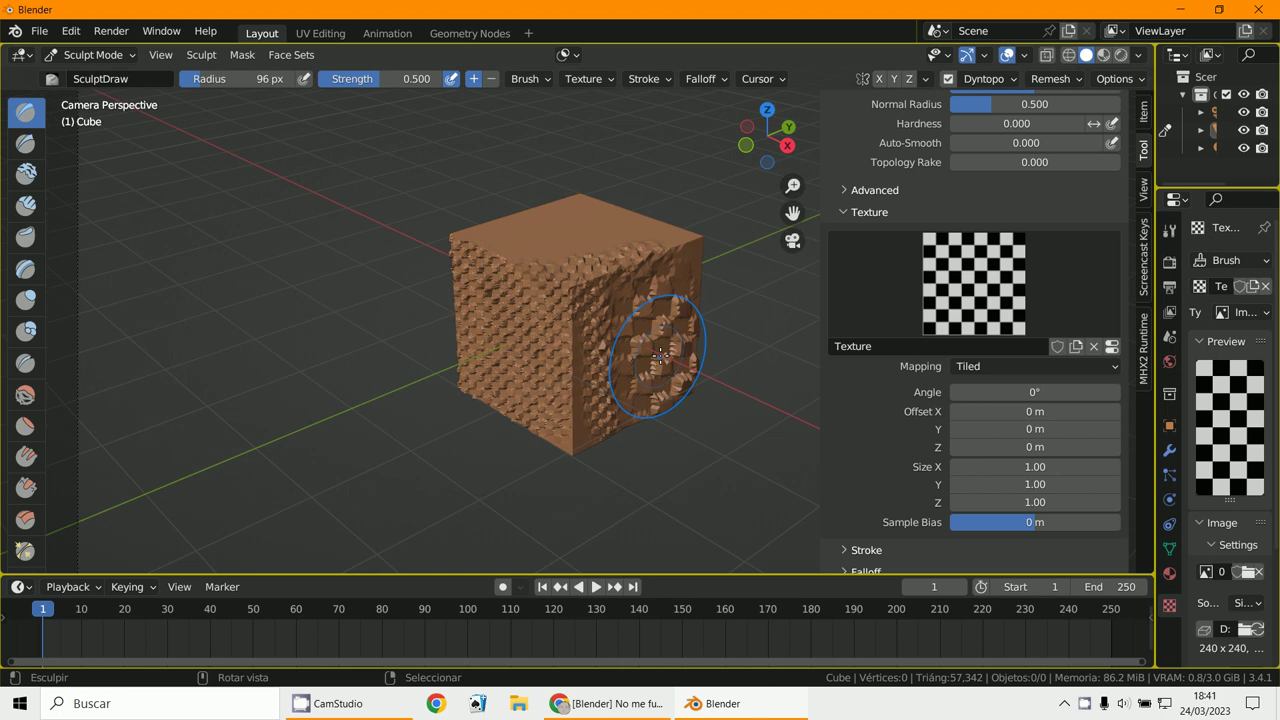
{"action": "scroll", "coordinate": [668, 322], "scroll_direction": "up", "scroll_amount": 5}
{"action": "scroll", "coordinate": [668, 322], "scroll_direction": "up", "scroll_amount": 2}
{"action": "mouse_move", "coordinate": [410, 180]}
{"action": "left_mouse_down"}
{"action": "mouse_move", "coordinate": [378, 235]}
{"action": "mouse_move", "coordinate": [350, 430]}
{"action": "left_mouse_up"}
{"action": "scroll", "coordinate": [471, 257], "scroll_direction": "down", "scroll_amount": 4}
{"action": "scroll", "coordinate": [600, 290], "scroll_direction": "down", "scroll_amount": 3}
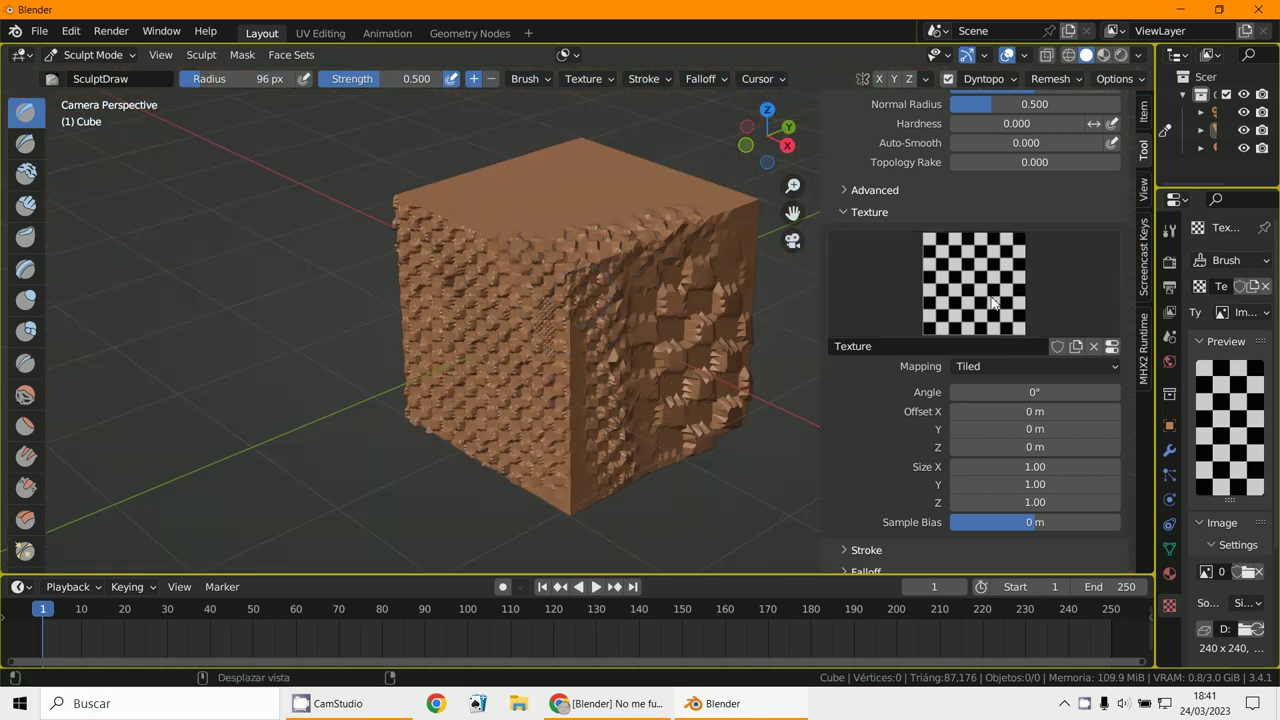
Swap the brush texture image to 7-big-circle-pattern.jpg.
{"action": "left_click_drag", "start_coordinate": [1150, 284], "coordinate": [848, 290]}
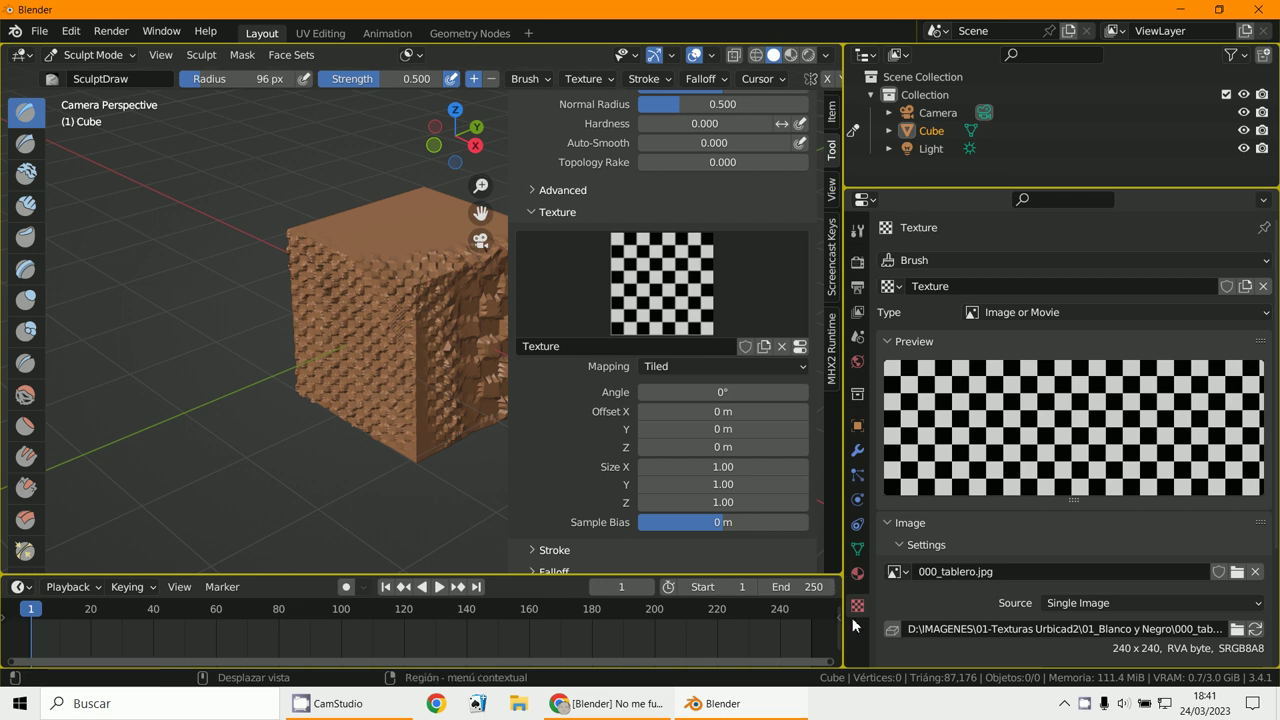
{"action": "left_click", "coordinate": [1240, 574]}
{"action": "scroll", "coordinate": [853, 507], "scroll_direction": "down", "scroll_amount": 2}
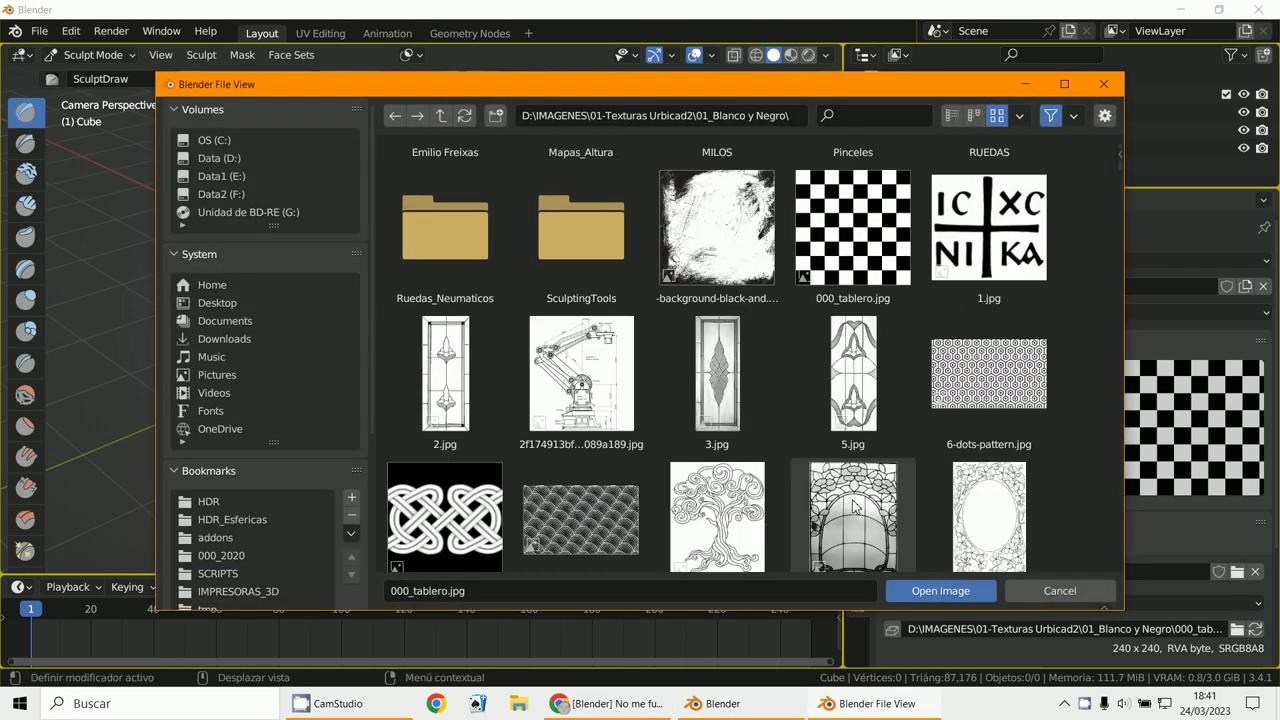
{"action": "scroll", "coordinate": [853, 507], "scroll_direction": "down", "scroll_amount": 2}
{"action": "double_click", "coordinate": [581, 410]}
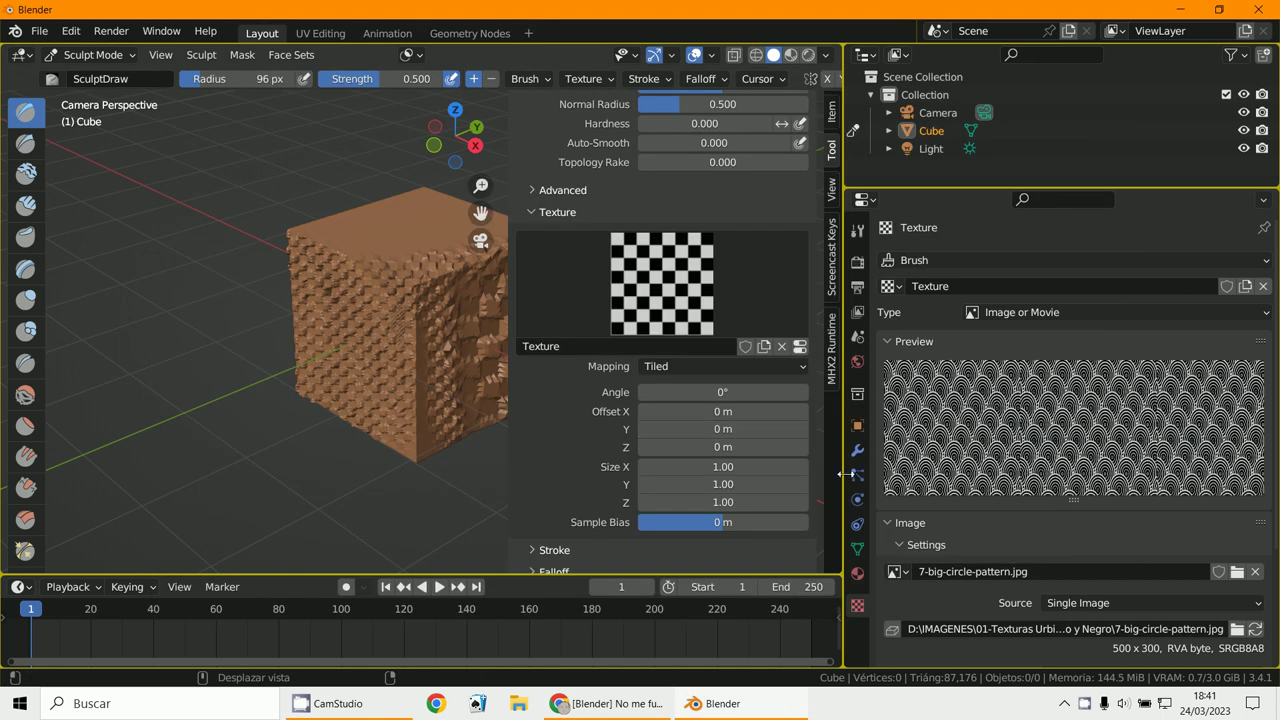
Leave camera view, orbit to the top, and sculpt the circle pattern onto the top face.
{"action": "left_click", "coordinate": [478, 240]}
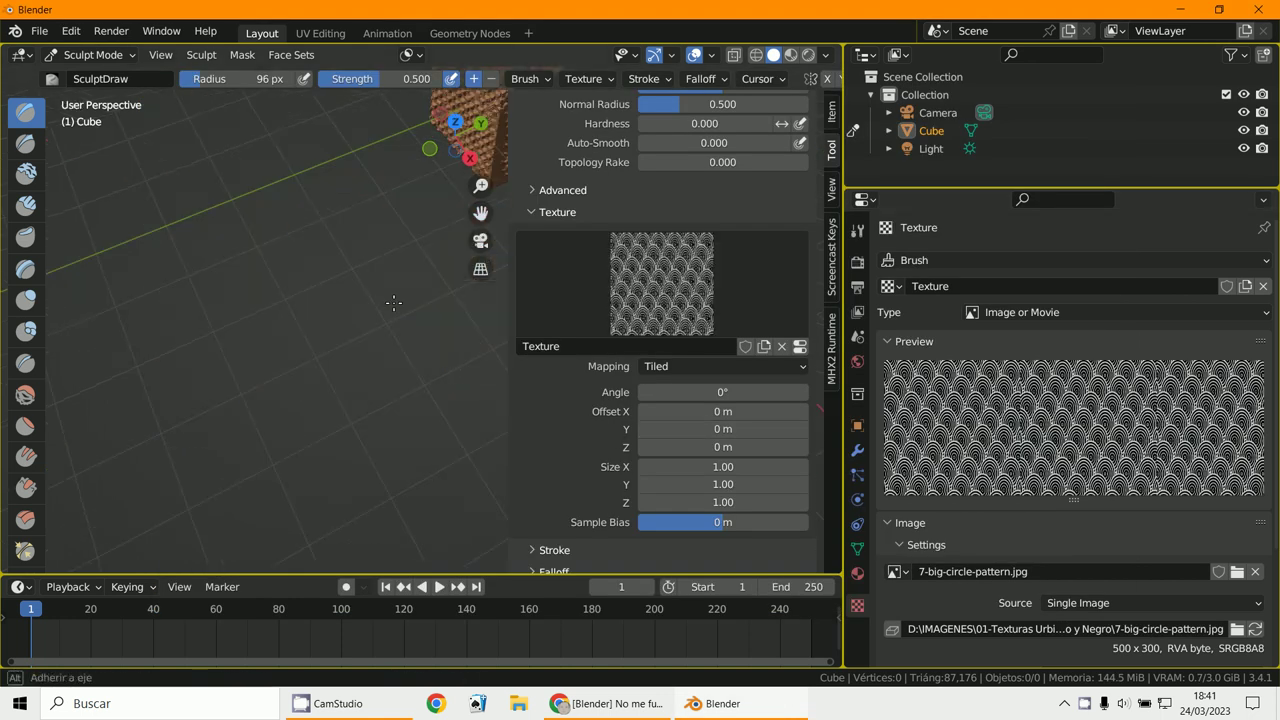
{"action": "scroll", "coordinate": [520, 150], "scroll_direction": "down", "scroll_amount": 2}
{"action": "left_click_drag", "start_coordinate": [481, 213], "coordinate": [370, 435]}
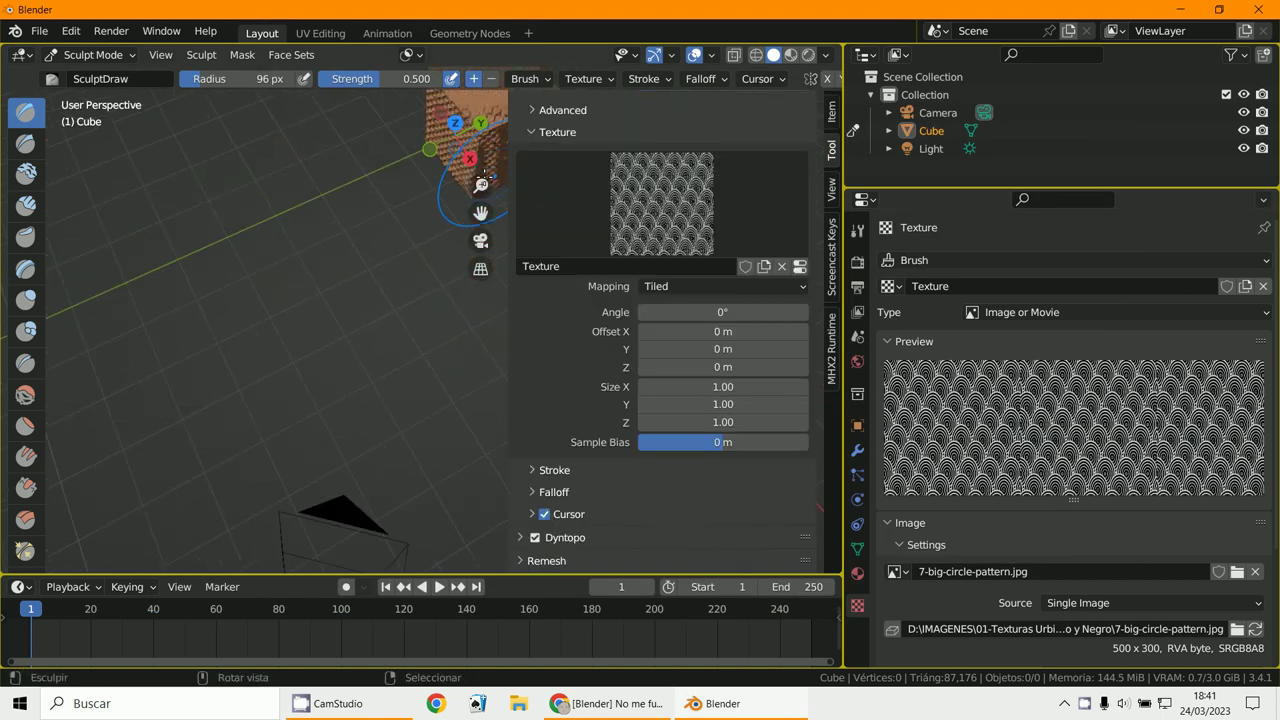
{"action": "scroll", "coordinate": [370, 435], "scroll_direction": "up", "scroll_amount": 3}
{"action": "mouse_move", "coordinate": [343, 271]}
{"action": "left_mouse_down"}
{"action": "mouse_move", "coordinate": [369, 323]}
{"action": "mouse_move", "coordinate": [420, 300]}
{"action": "left_mouse_up"}
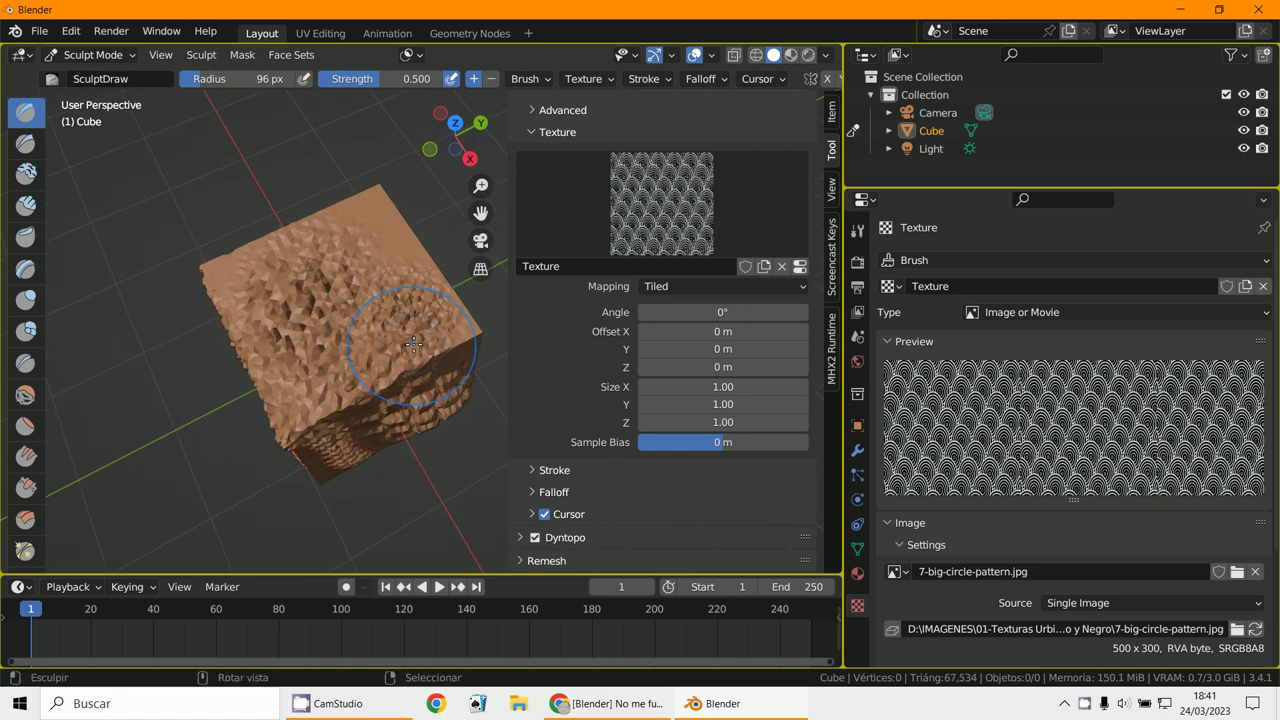
{"action": "mouse_move", "coordinate": [420, 300]}
{"action": "middle_mouse_down"}
{"action": "mouse_move", "coordinate": [424, 278]}
{"action": "mouse_move", "coordinate": [467, 368]}
{"action": "mouse_move", "coordinate": [470, 350]}
{"action": "mouse_move", "coordinate": [380, 420]}
{"action": "middle_mouse_up"}
Switch to Back Orthographic view and sculpt the circle pattern across the back face.
{"action": "key", "text": "KP_7"}
{"action": "key", "text": "ctrl+KP_1"}
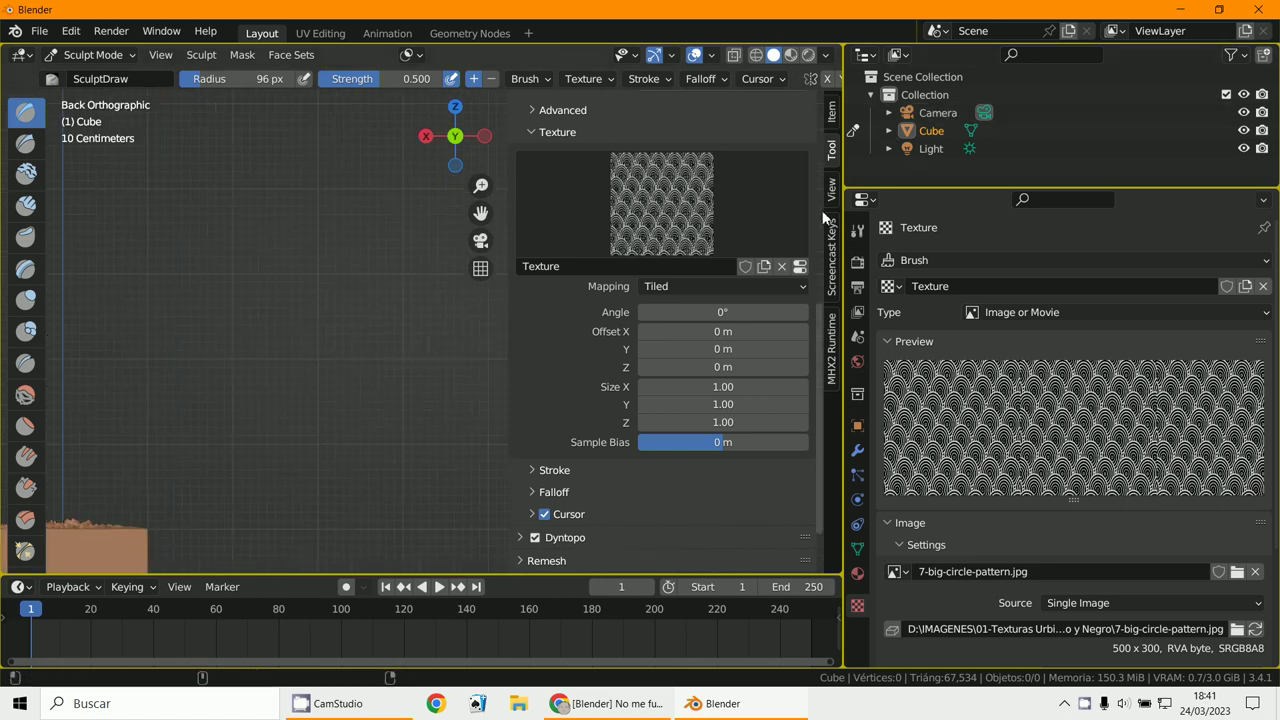
{"action": "mouse_move", "coordinate": [300, 200]}
{"action": "middle_mouse_down", "text": "shift"}
{"action": "mouse_move", "coordinate": [408, 187]}
{"action": "mouse_move", "coordinate": [200, 286]}
{"action": "middle_mouse_up", "text": "shift"}
{"action": "scroll", "coordinate": [408, 187], "scroll_direction": "up", "scroll_amount": 5}
{"action": "scroll", "coordinate": [408, 187], "scroll_direction": "up", "scroll_amount": 2}
{"action": "mouse_move", "coordinate": [200, 286]}
{"action": "left_mouse_down"}
{"action": "mouse_move", "coordinate": [429, 300]}
{"action": "mouse_move", "coordinate": [300, 375]}
{"action": "mouse_move", "coordinate": [115, 380]}
{"action": "mouse_move", "coordinate": [420, 410]}
{"action": "mouse_move", "coordinate": [171, 474]}
{"action": "mouse_move", "coordinate": [320, 530]}
{"action": "mouse_move", "coordinate": [430, 505]}
{"action": "left_mouse_up"}
{"action": "scroll", "coordinate": [349, 406], "scroll_direction": "down", "scroll_amount": 3}
{"action": "mouse_move", "coordinate": [340, 392]}
{"action": "middle_mouse_down", "text": "shift"}
{"action": "mouse_move", "coordinate": [268, 402]}
{"action": "mouse_move", "coordinate": [214, 430]}
{"action": "mouse_move", "coordinate": [249, 351]}
{"action": "middle_mouse_up", "text": "shift"}
{"action": "scroll", "coordinate": [214, 430], "scroll_direction": "up", "scroll_amount": 2}
{"action": "scroll", "coordinate": [217, 443], "scroll_direction": "up", "scroll_amount": 2}
{"action": "scroll", "coordinate": [680, 215], "scroll_direction": "up", "scroll_amount": 3}
{"action": "scroll", "coordinate": [680, 222], "scroll_direction": "down", "scroll_amount": 2}
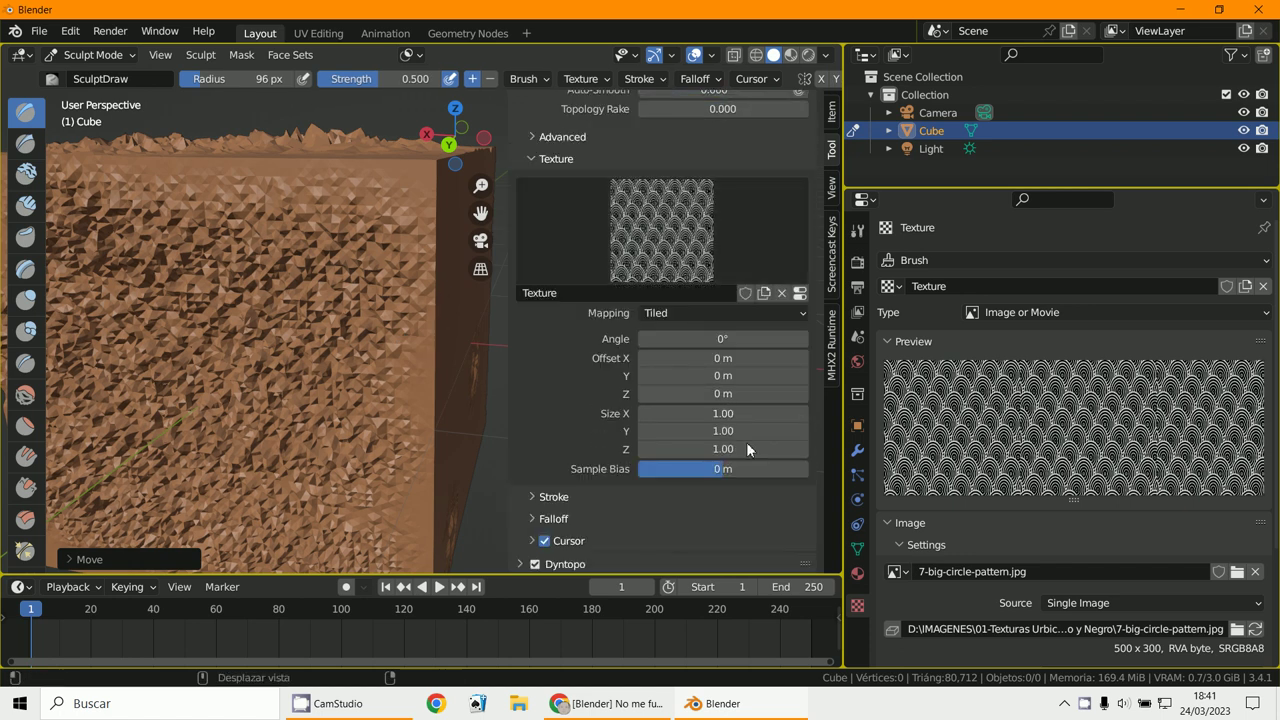
{"action": "scroll", "coordinate": [722, 338], "scroll_direction": "up", "scroll_amount": 2}
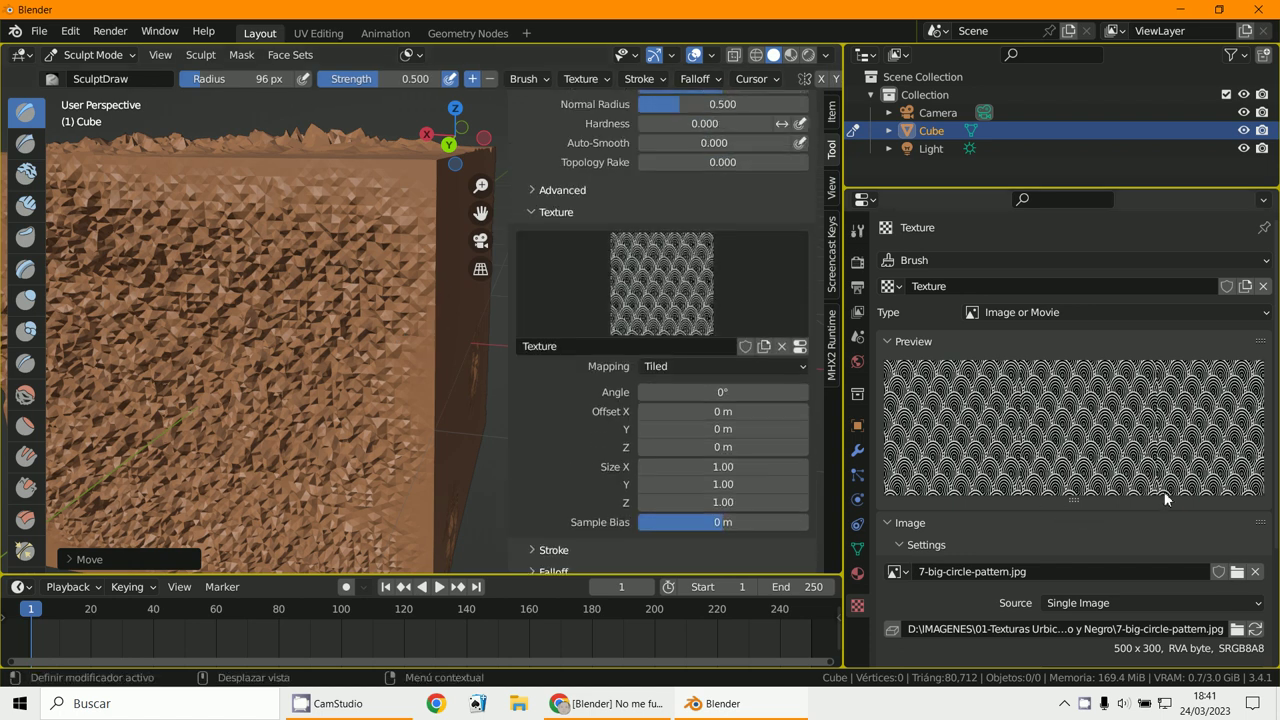
Begin browsing for a new texture image and turn the view to the cube's bottom face.
{"action": "left_click", "coordinate": [1238, 572]}
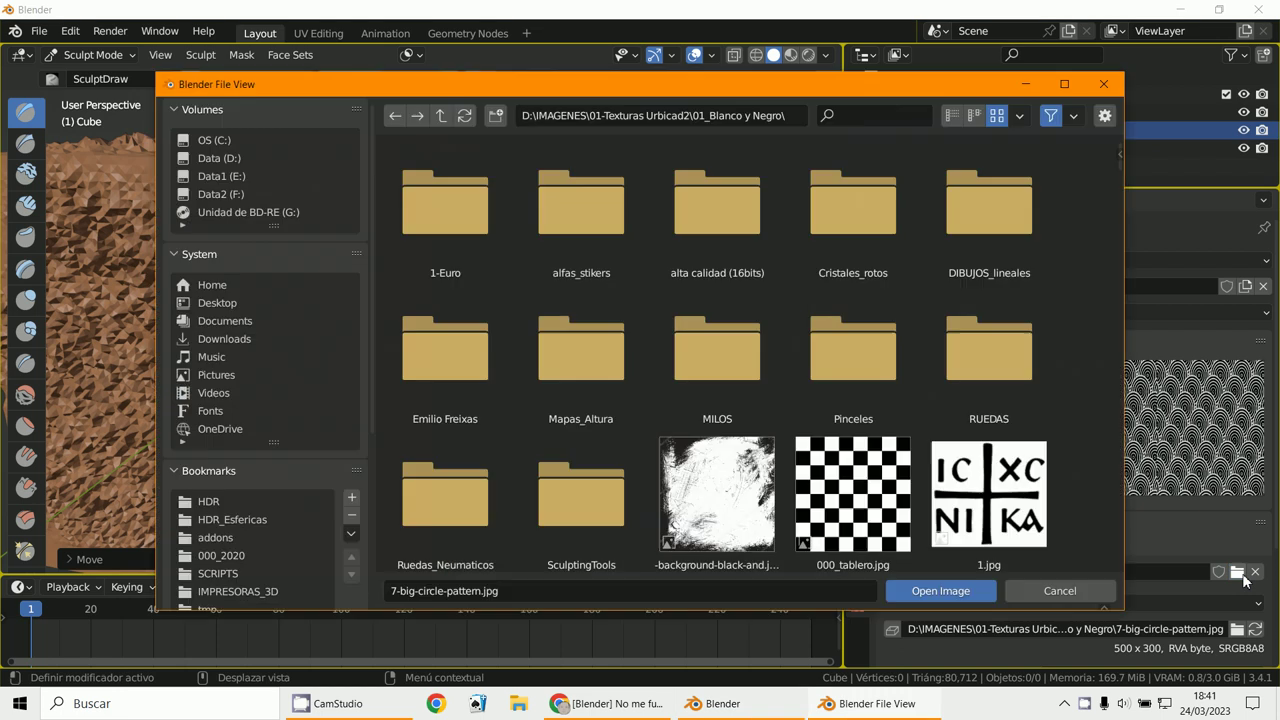
{"action": "left_click", "coordinate": [972, 494]}
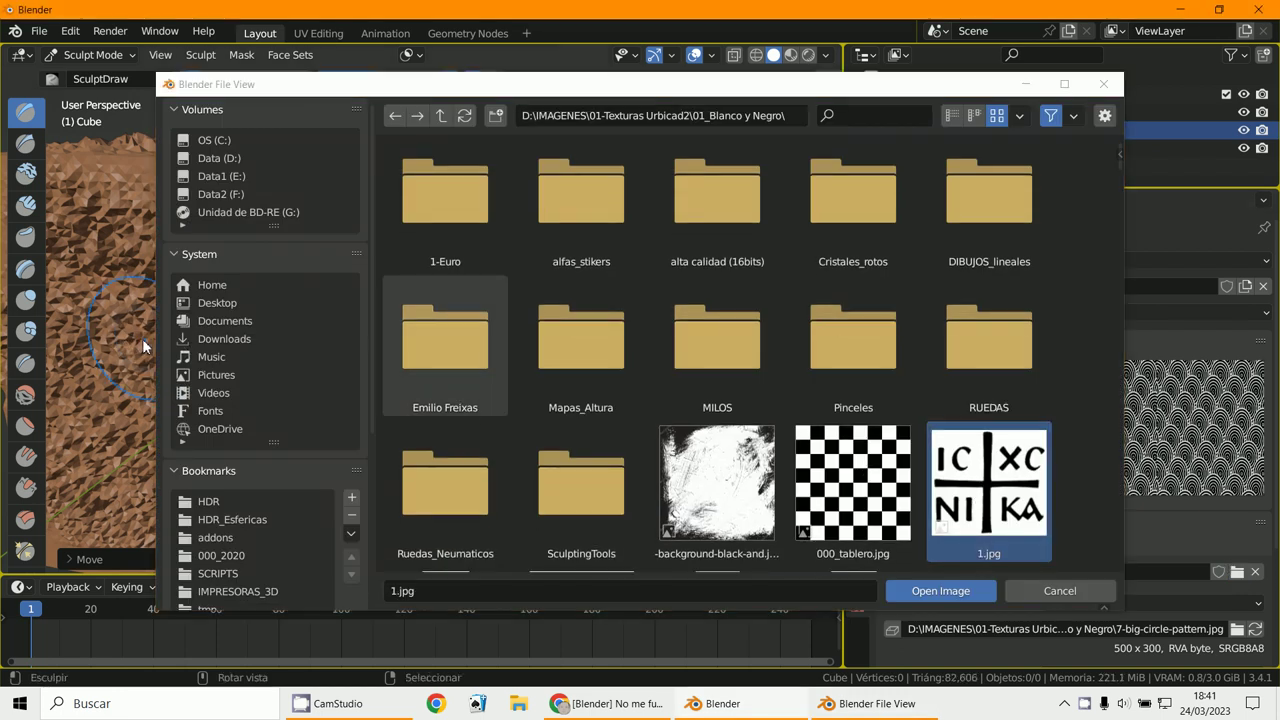
{"action": "key", "text": "ctrl+KP_7"}
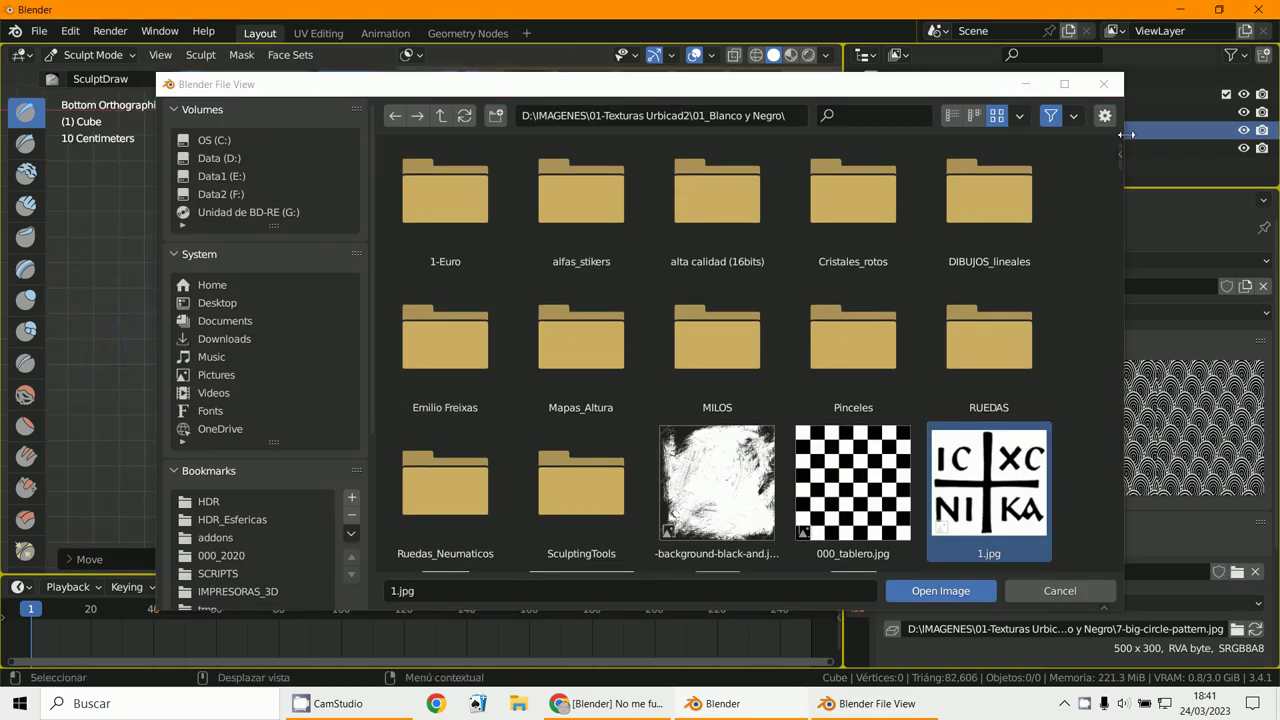
{"action": "left_click", "coordinate": [1024, 85]}
{"action": "middle_click_drag", "start_coordinate": [457, 400], "coordinate": [266, 523], "text": "shift"}
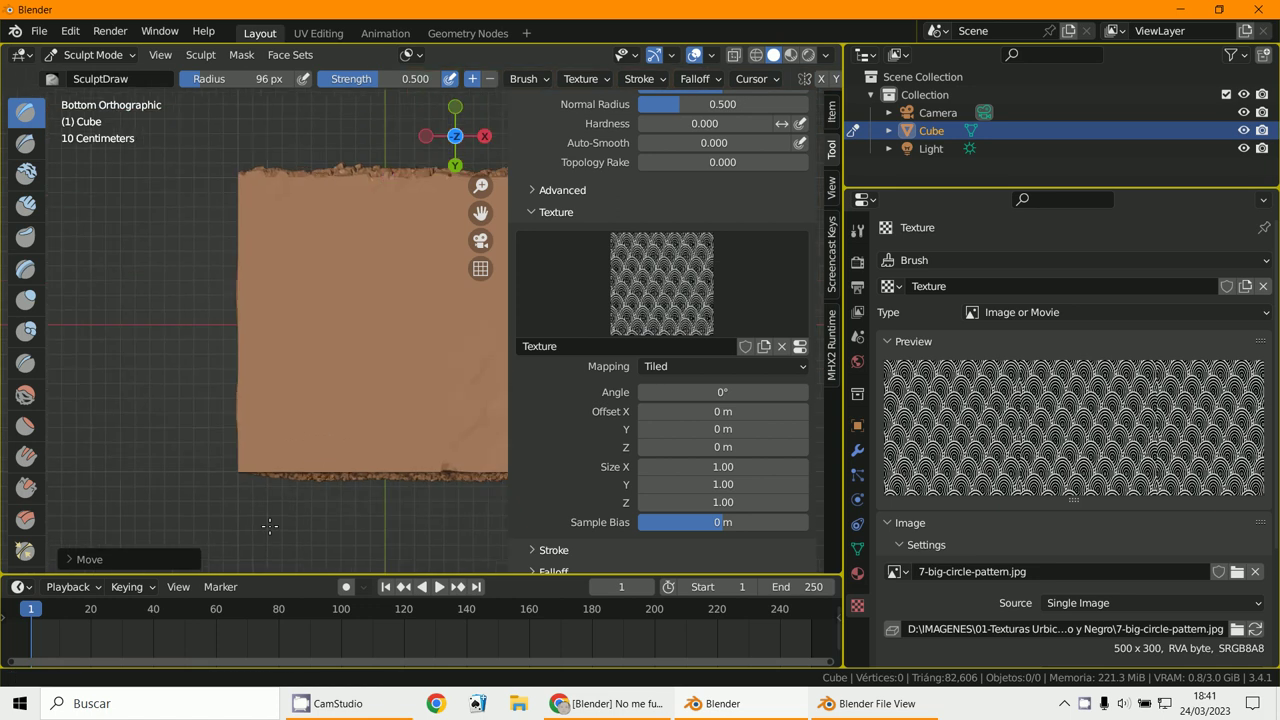
{"action": "scroll", "coordinate": [335, 434], "scroll_direction": "up", "scroll_amount": 2}
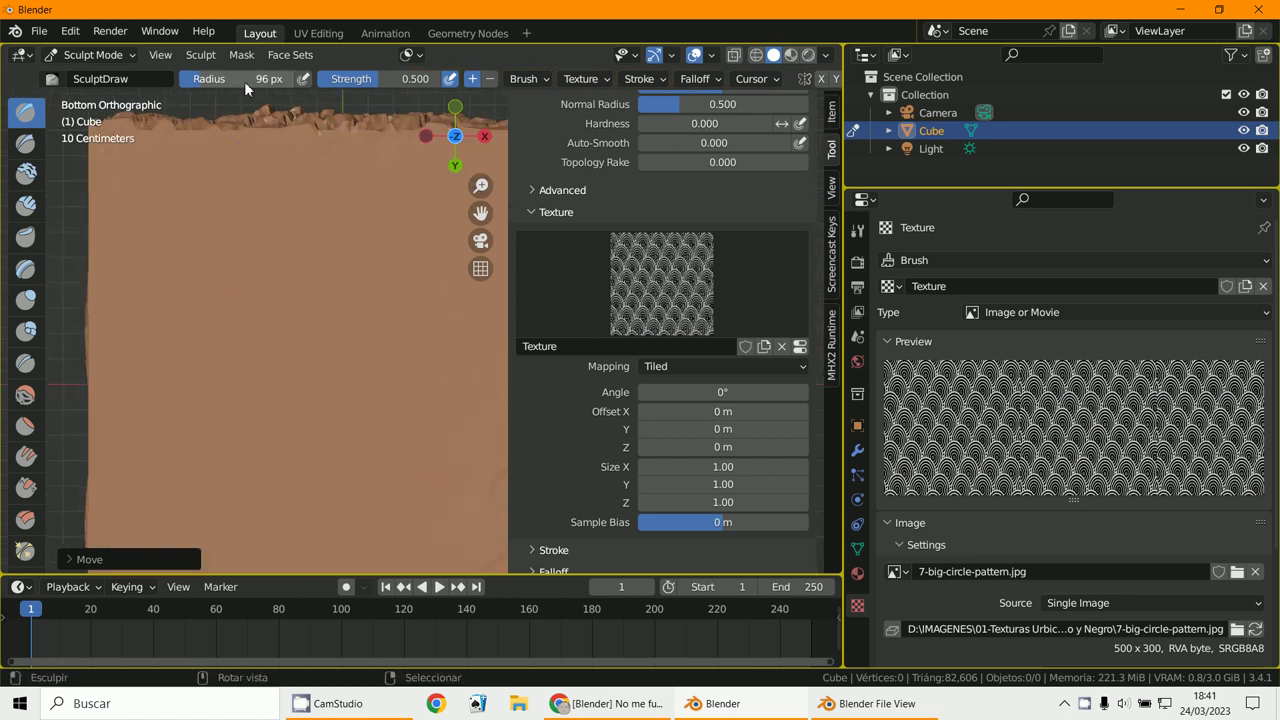
Enlarge the brush radius to 168 px and stamp a circle-pattern dab onto the bottom face.
{"action": "left_click_drag", "start_coordinate": [190, 78], "coordinate": [225, 80]}
{"action": "left_click", "coordinate": [322, 340]}
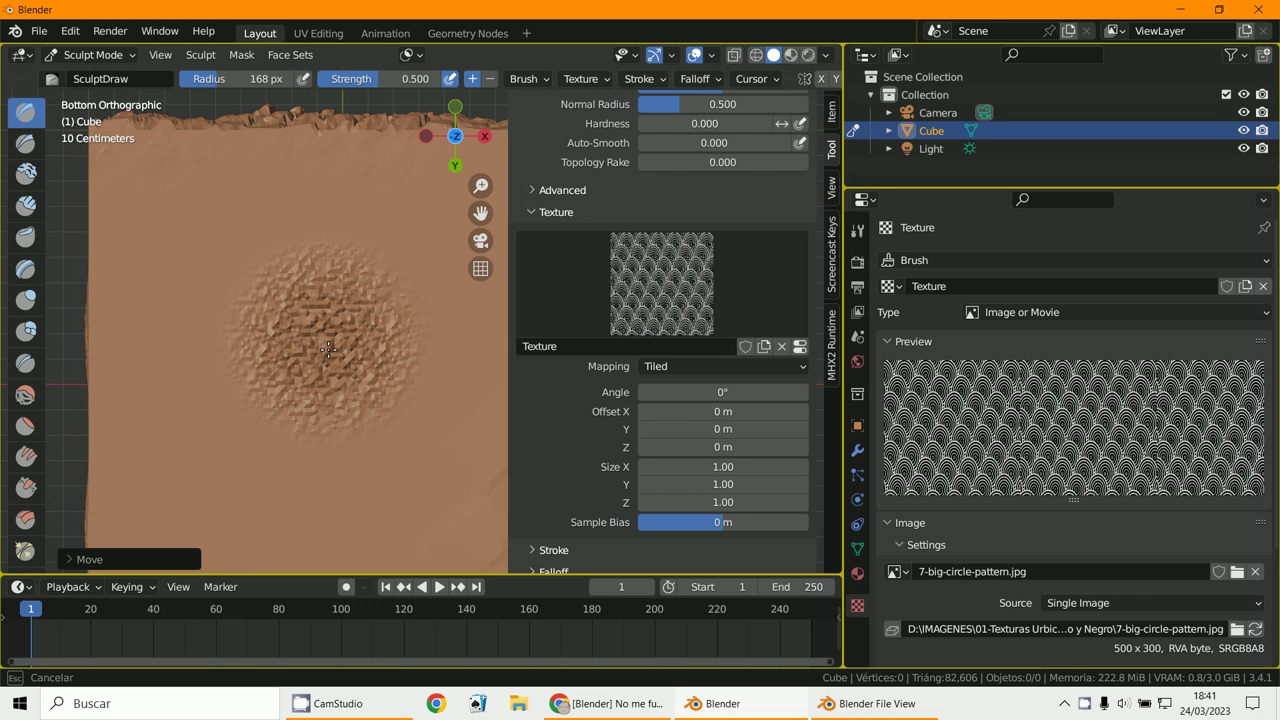
{"action": "left_click", "coordinate": [656, 306]}
{"action": "left_click", "coordinate": [656, 306]}
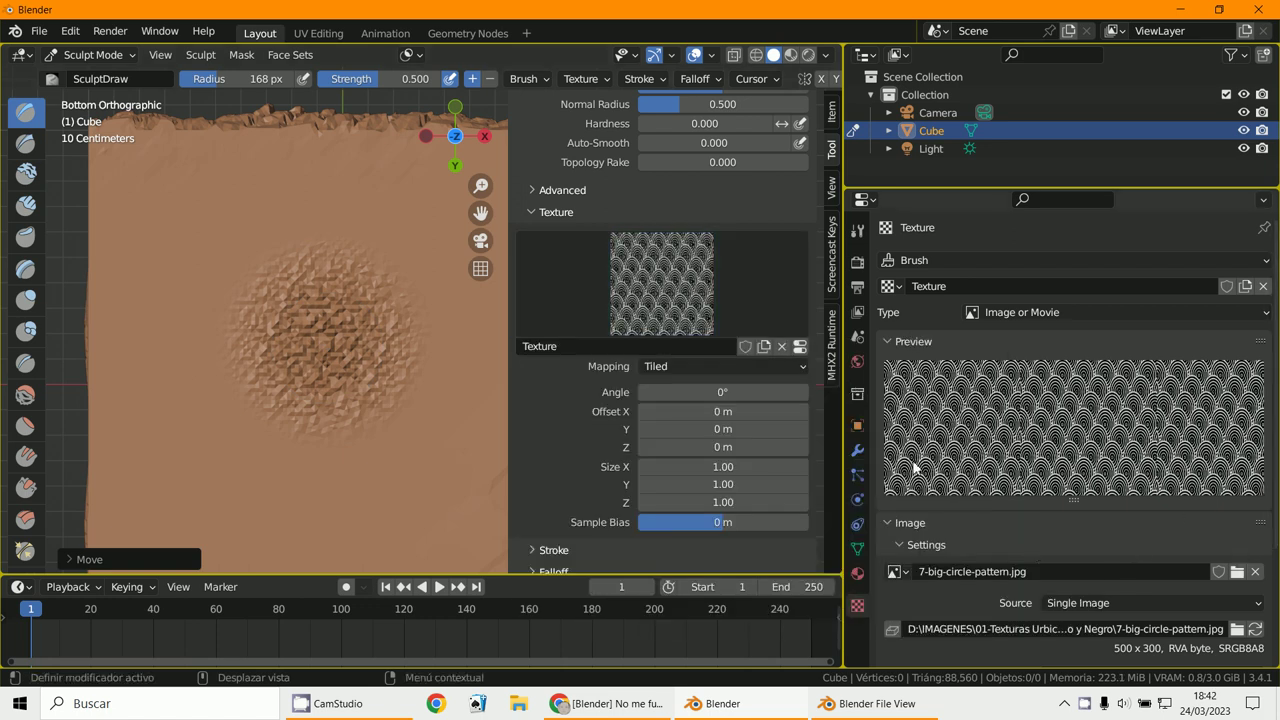
Load 1.jpg from disk as the brush texture image and check the texture picker.
{"action": "left_click", "coordinate": [900, 571]}
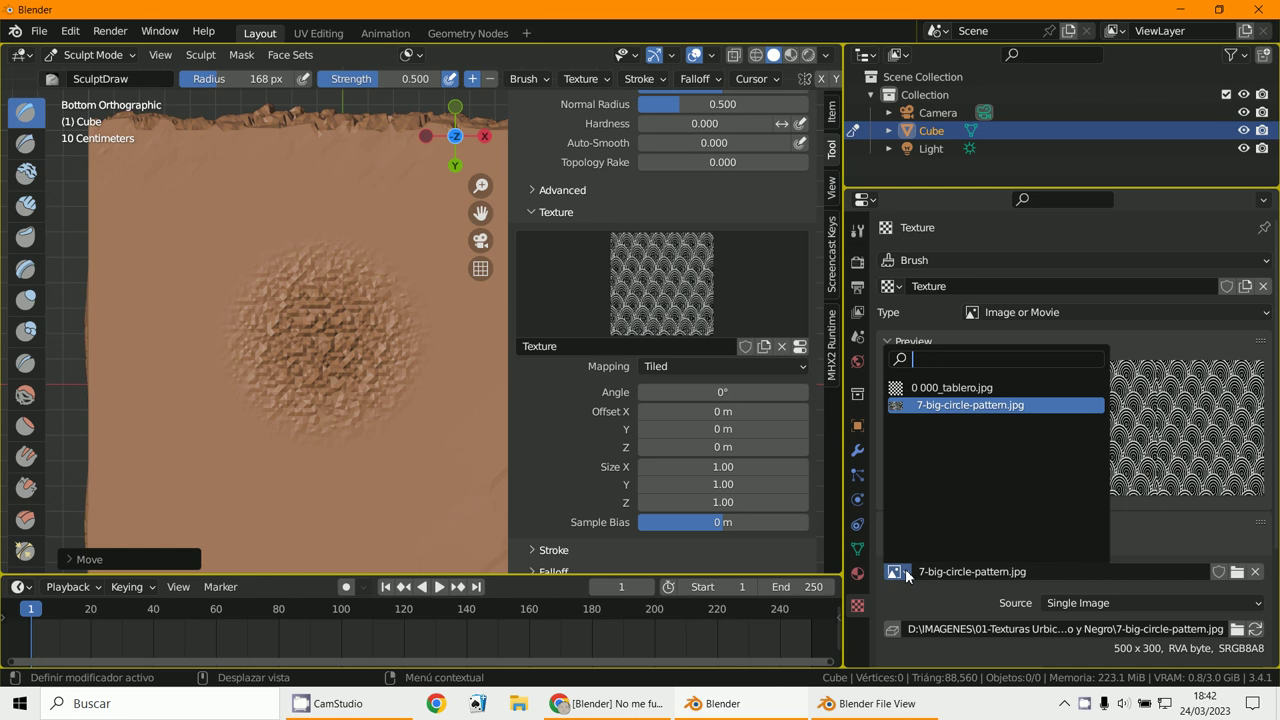
{"action": "left_click", "coordinate": [1237, 571]}
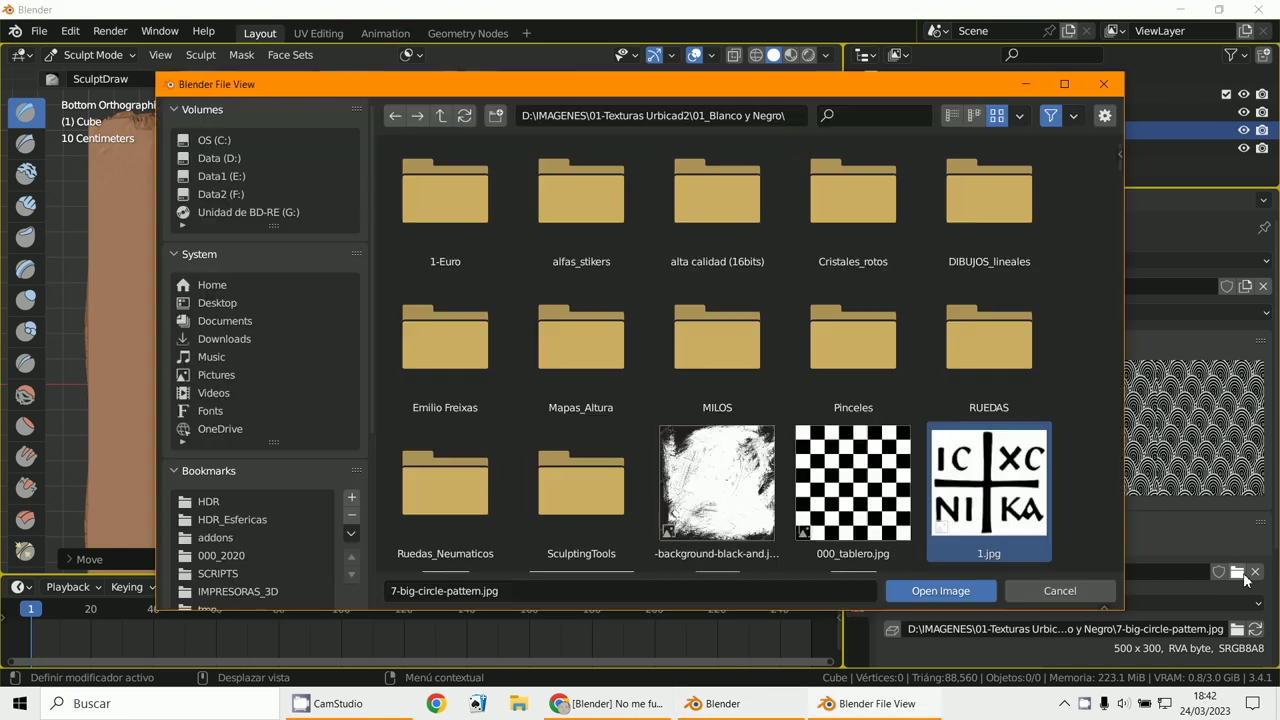
{"action": "double_click", "coordinate": [995, 488]}
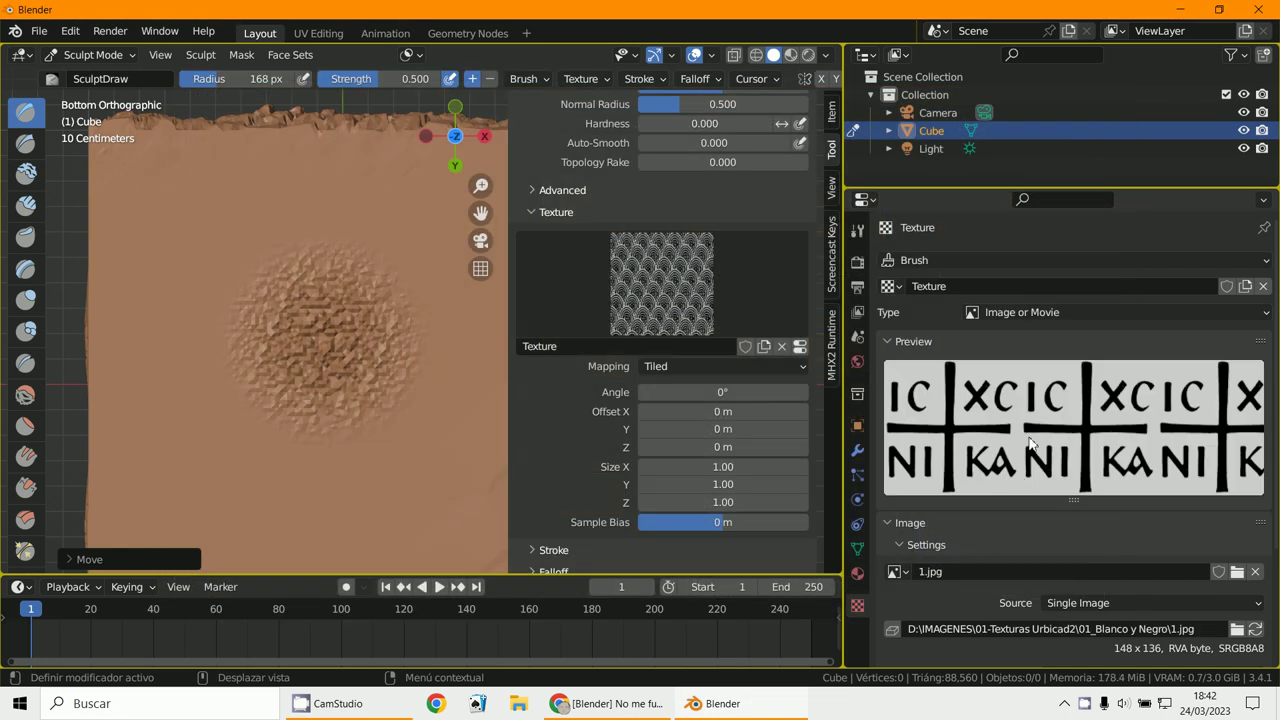
{"action": "left_click", "coordinate": [635, 310]}
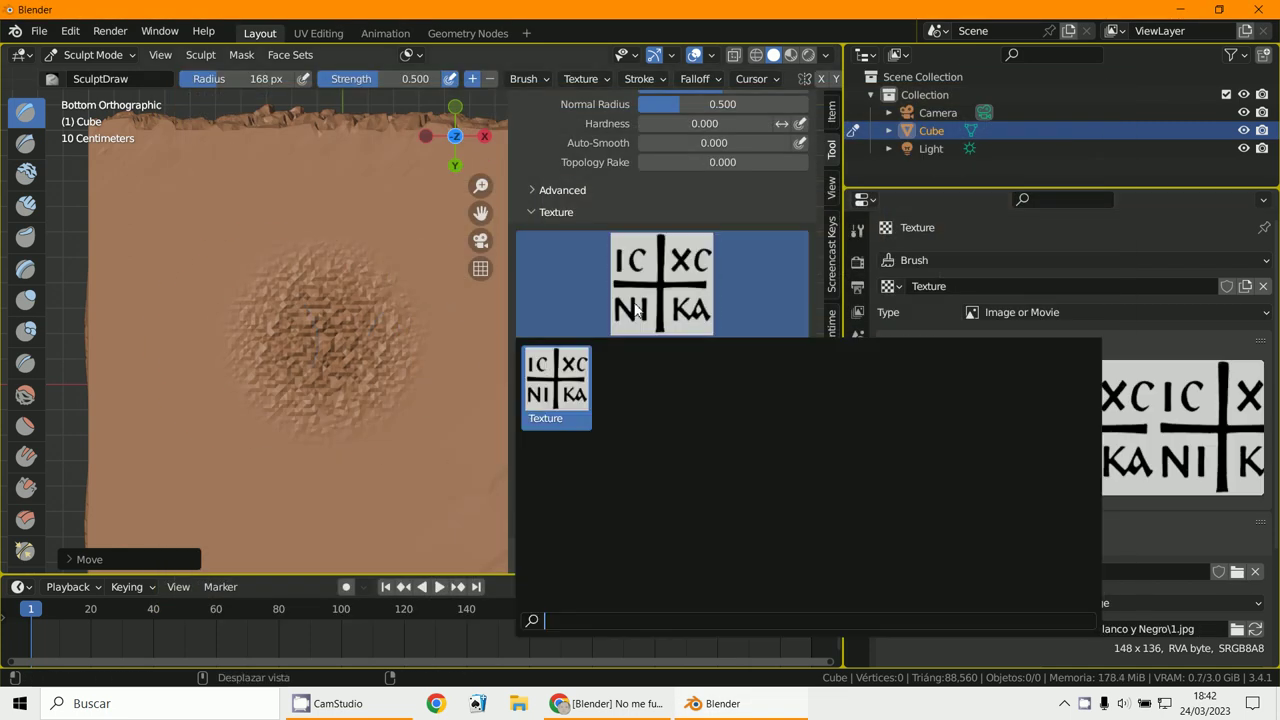
Stamp two IC XC NIKA relief dabs onto the cube's bottom face and orbit to view them.
{"action": "mouse_move", "coordinate": [214, 451]}
{"action": "left_mouse_down"}
{"action": "mouse_move", "coordinate": [329, 457]}
{"action": "mouse_move", "coordinate": [353, 243]}
{"action": "mouse_move", "coordinate": [410, 130]}
{"action": "left_mouse_up"}
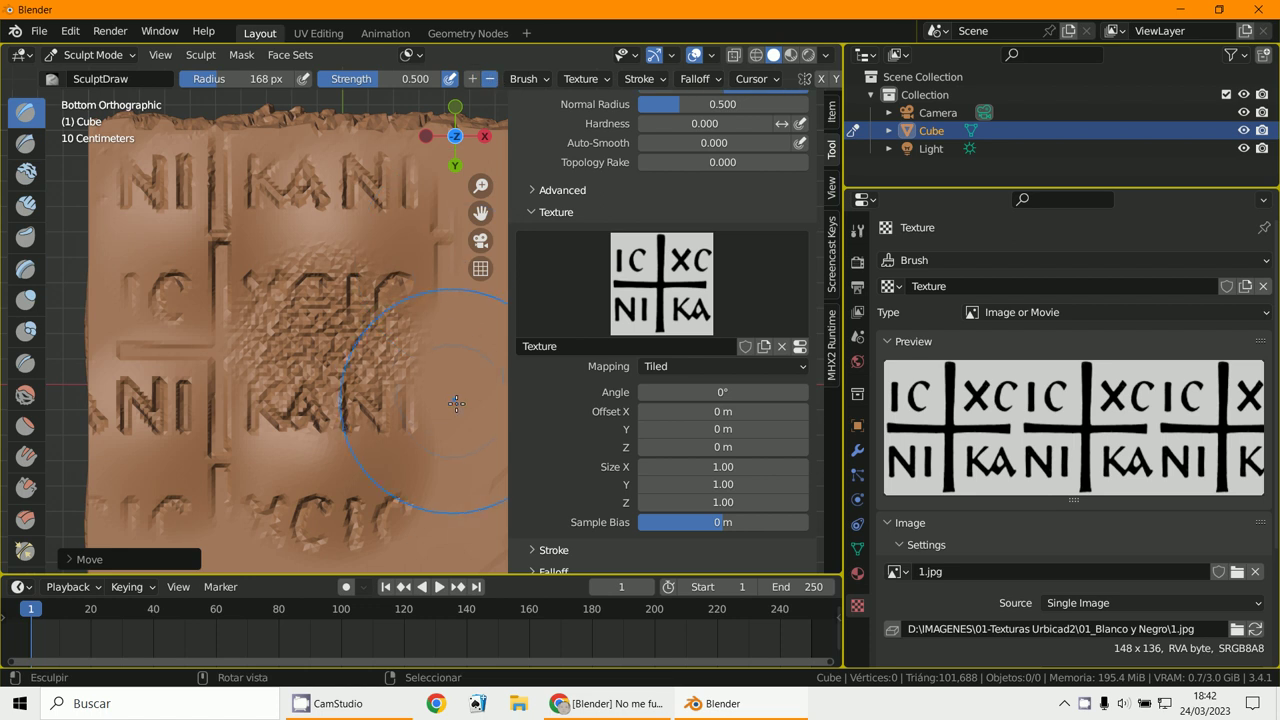
{"action": "left_click_drag", "start_coordinate": [452, 385], "coordinate": [441, 394]}
{"action": "scroll", "coordinate": [441, 394], "scroll_direction": "down", "scroll_amount": 4}
{"action": "middle_click_drag", "start_coordinate": [441, 394], "coordinate": [300, 250]}
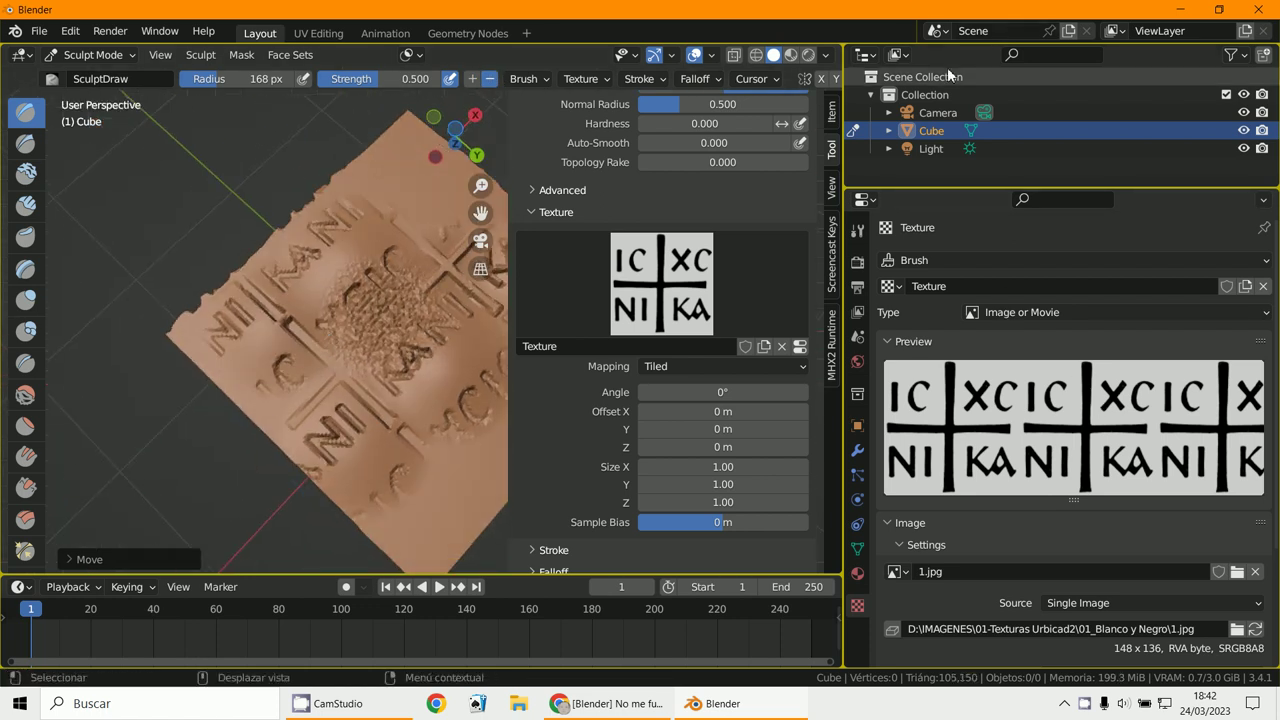
{"action": "left_click", "coordinate": [868, 55]}
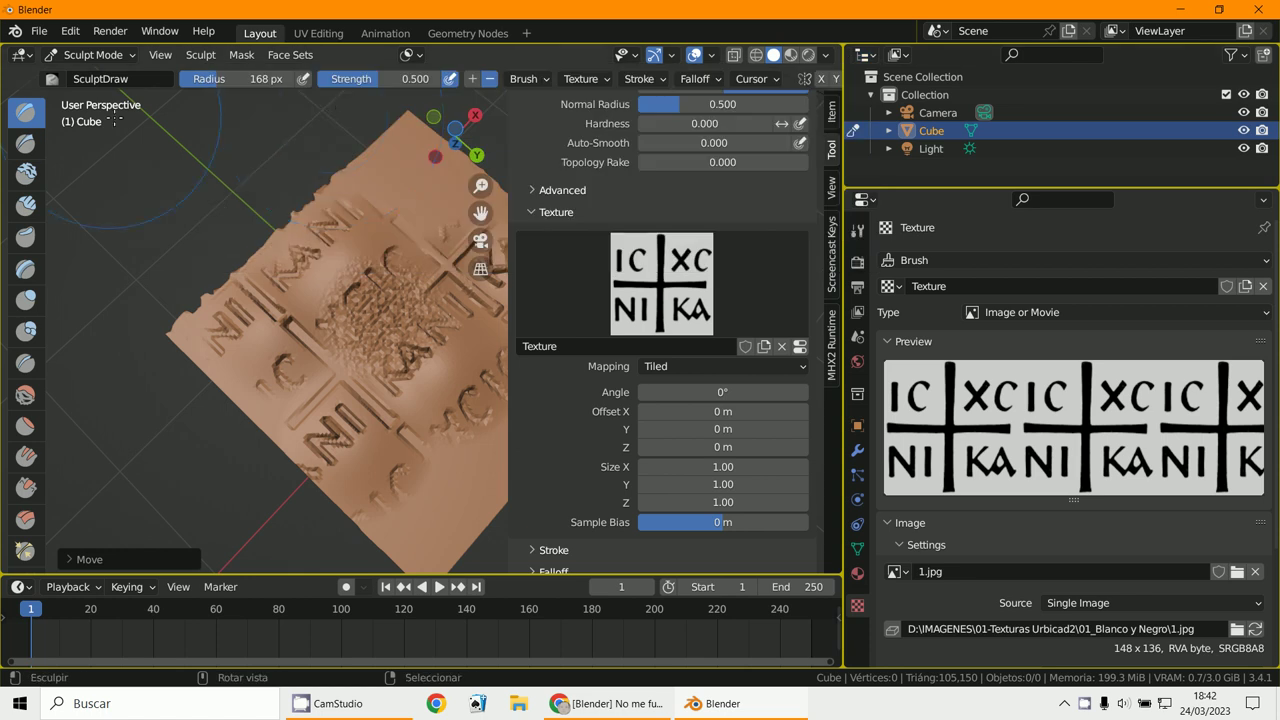
Turn the Outliner area into an Image Editor showing 1.jpg, the IC XC NIKA picture.
{"action": "left_click", "coordinate": [872, 56]}
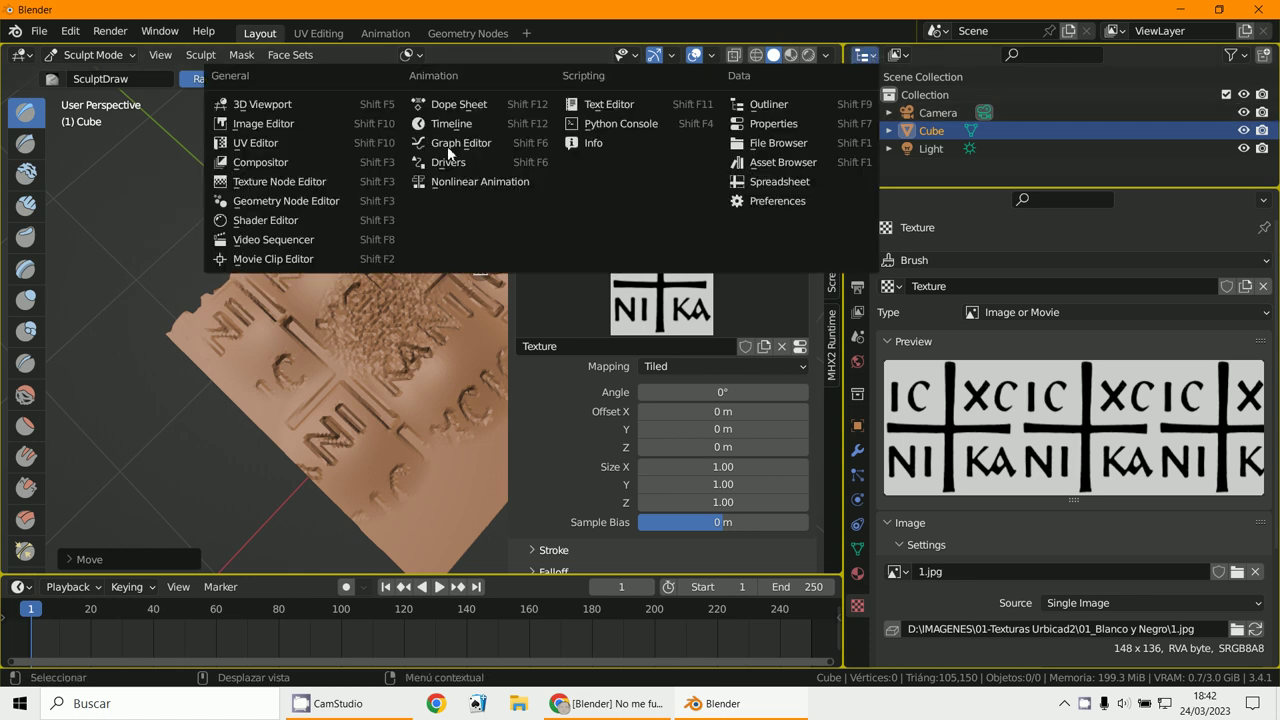
{"action": "left_click", "coordinate": [263, 123]}
{"action": "left_click", "coordinate": [1001, 57]}
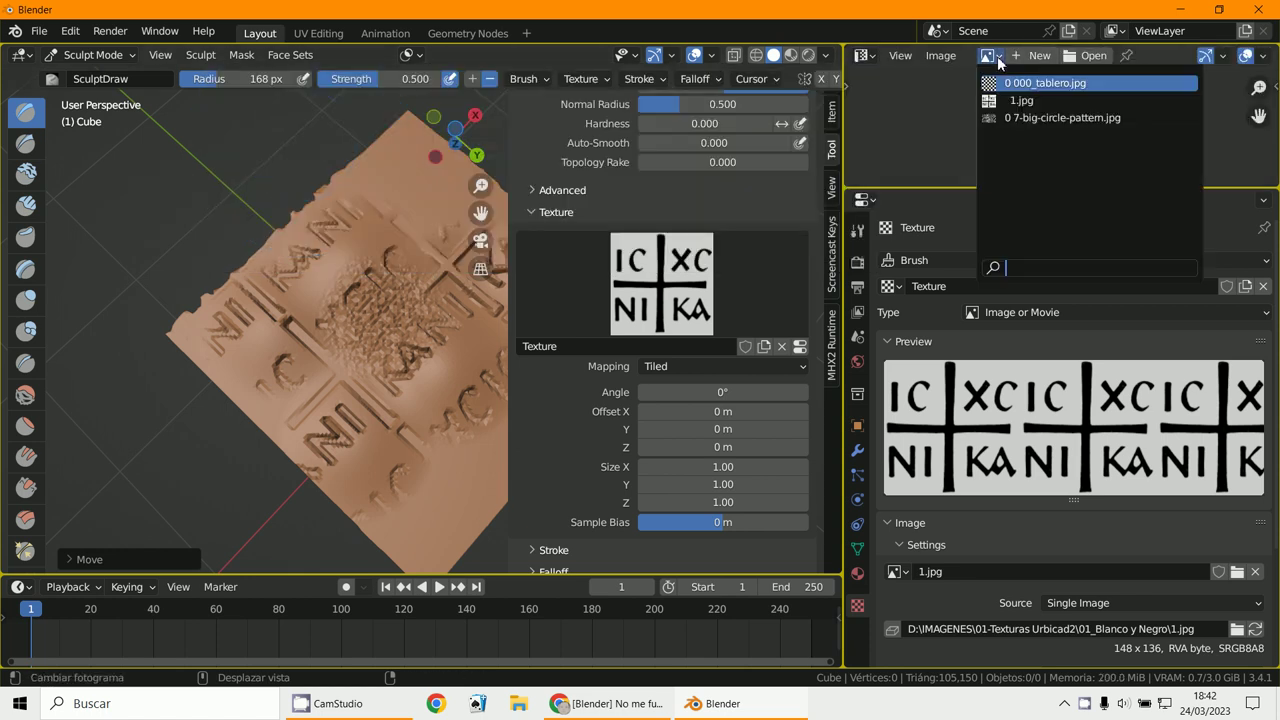
{"action": "left_click", "coordinate": [1006, 101]}
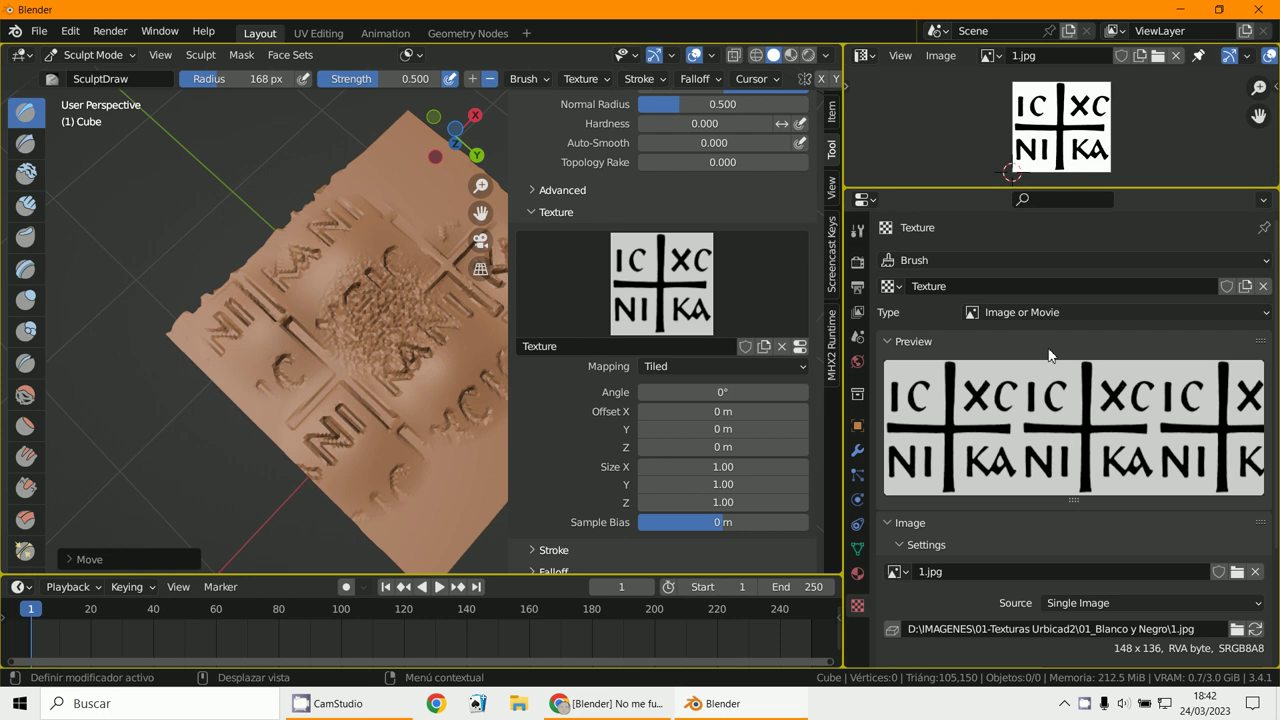
{"action": "scroll", "coordinate": [1091, 546], "scroll_direction": "down", "scroll_amount": 3}
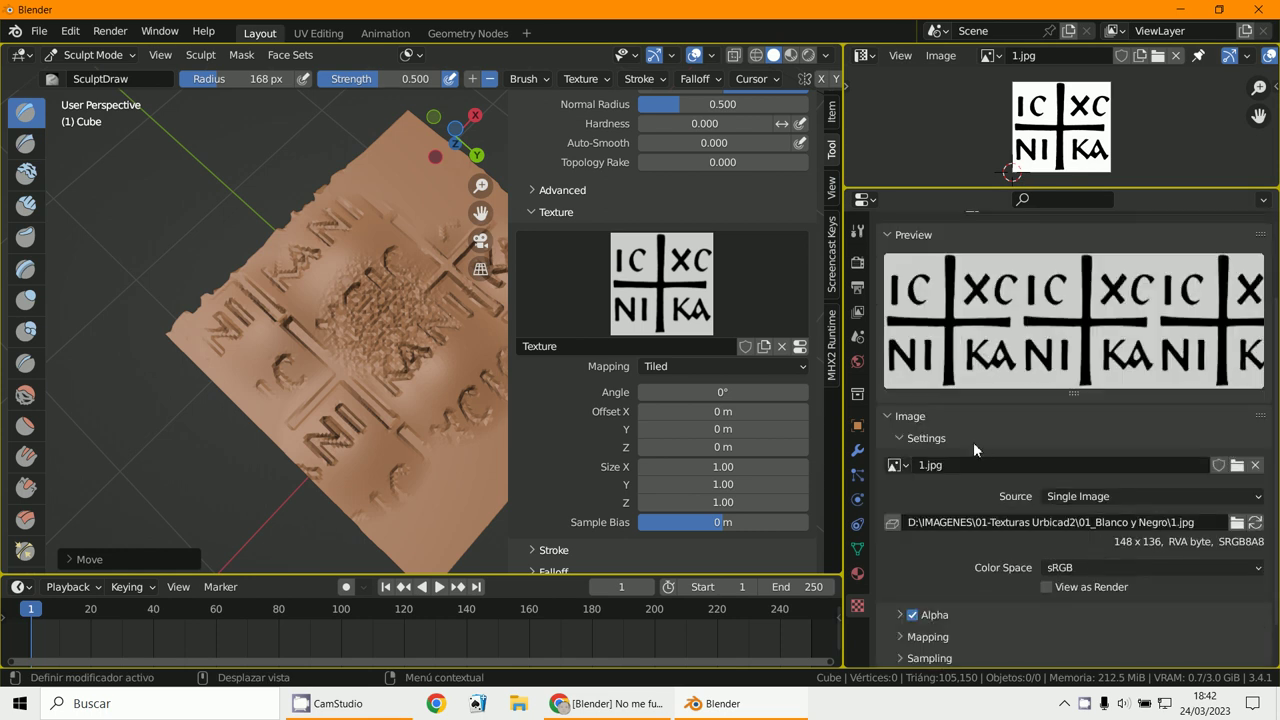
{"action": "scroll", "coordinate": [973, 442], "scroll_direction": "up", "scroll_amount": 2}
{"action": "scroll", "coordinate": [966, 514], "scroll_direction": "down", "scroll_amount": 3}
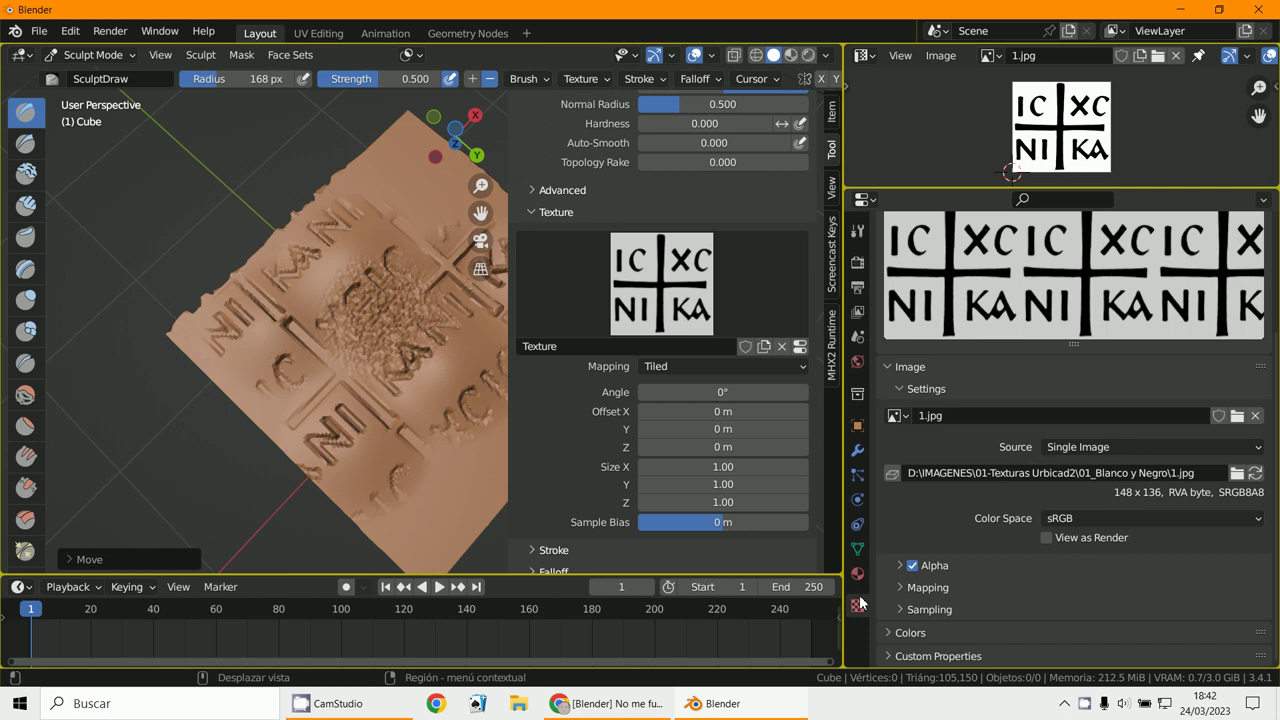
{"action": "scroll", "coordinate": [893, 590], "scroll_direction": "up", "scroll_amount": 4}
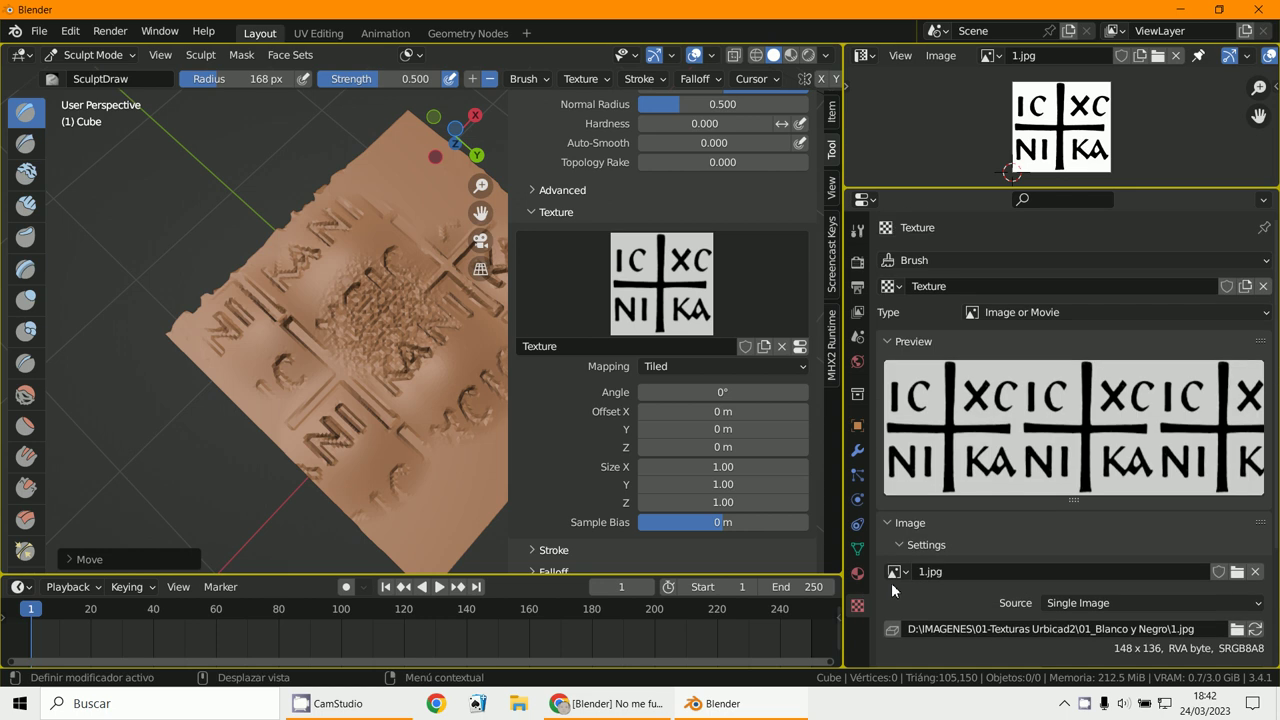
{"action": "left_click", "coordinate": [898, 282]}
{"action": "left_click", "coordinate": [898, 282]}
{"action": "scroll", "coordinate": [882, 570], "scroll_direction": "down", "scroll_amount": 3}
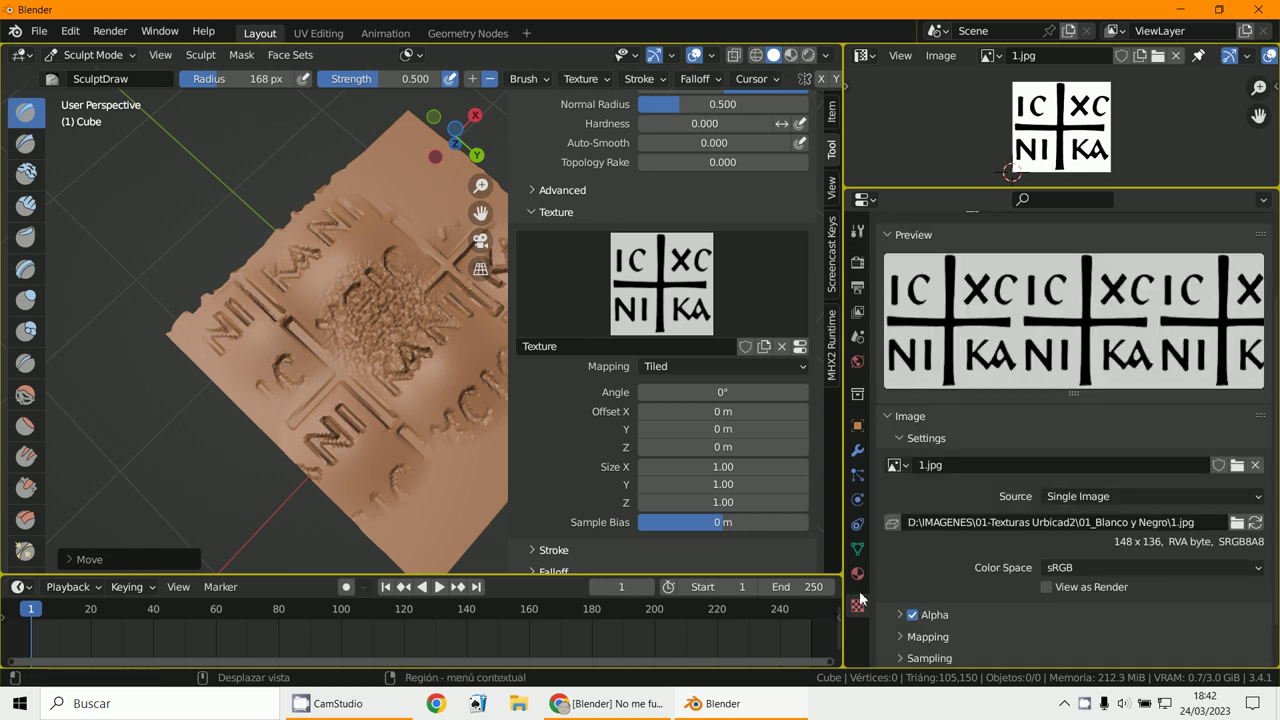
{"action": "middle_click_drag", "start_coordinate": [330, 300], "coordinate": [240, 378]}
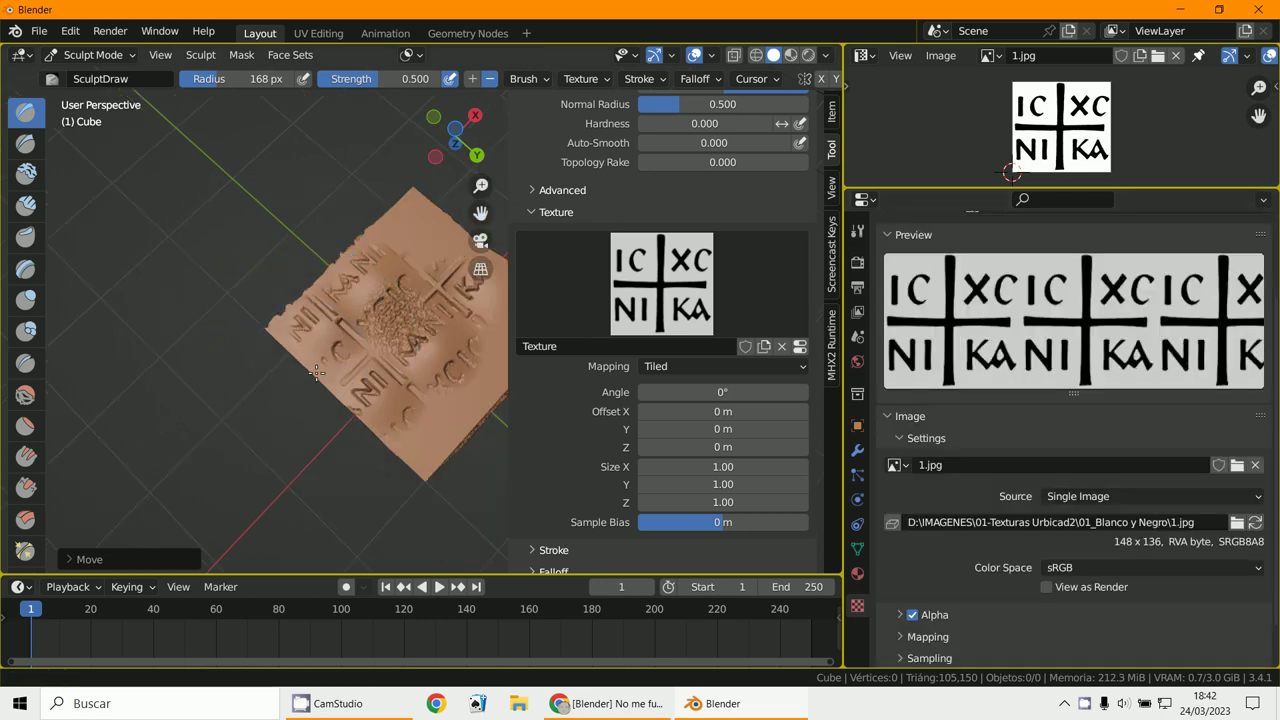
{"action": "scroll", "coordinate": [240, 378], "scroll_direction": "up", "scroll_amount": 4}
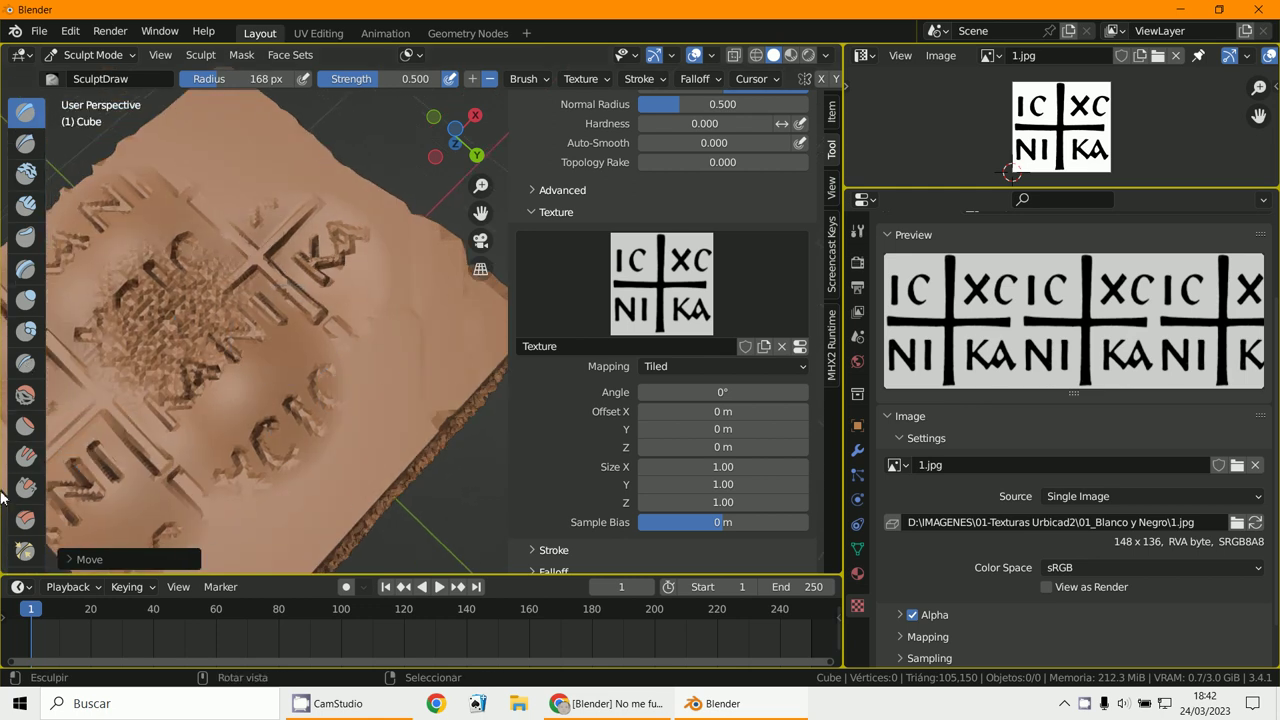
{"action": "scroll", "coordinate": [22, 481], "scroll_direction": "down", "scroll_amount": 3}
{"action": "scroll", "coordinate": [22, 481], "scroll_direction": "up", "scroll_amount": 3}
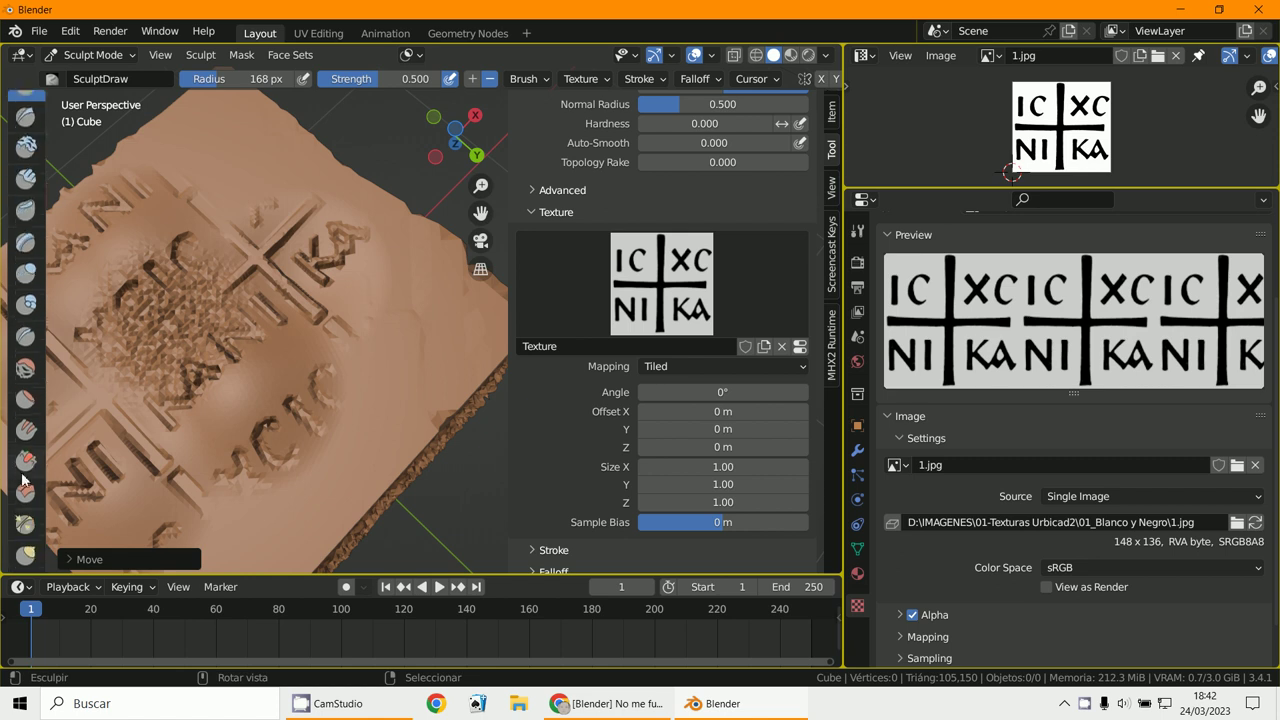
{"action": "left_click", "coordinate": [347, 700]}
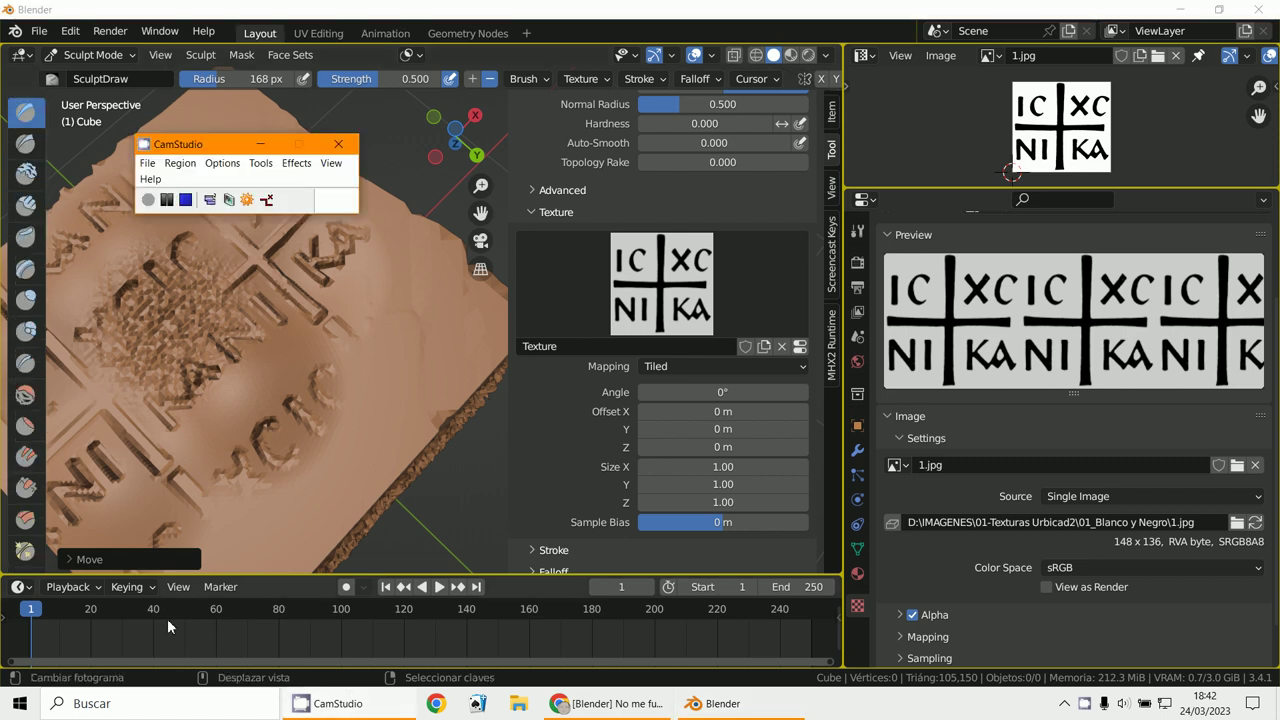